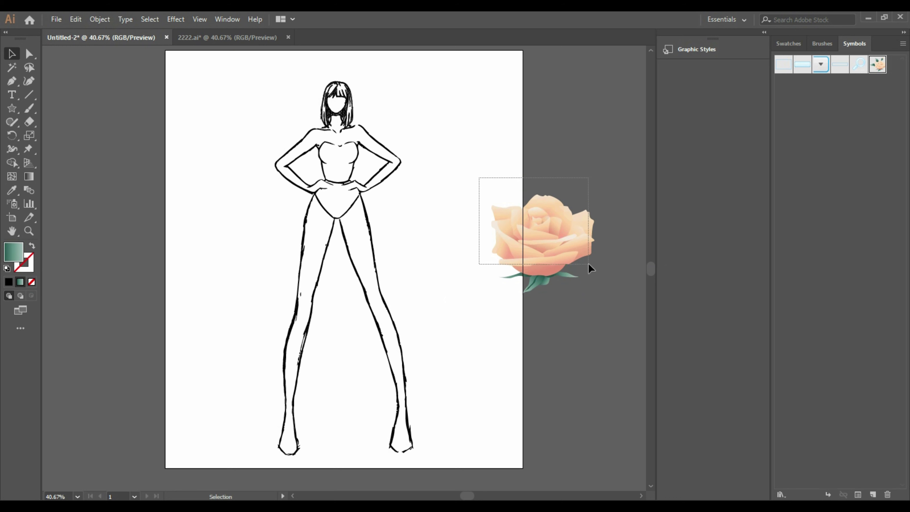
- Select the rose's petals without the green leaves and group them
left_click_drag(588, 264, 598, 260)
right_click(563, 247)
left_click(548, 296)
right_click(547, 232)
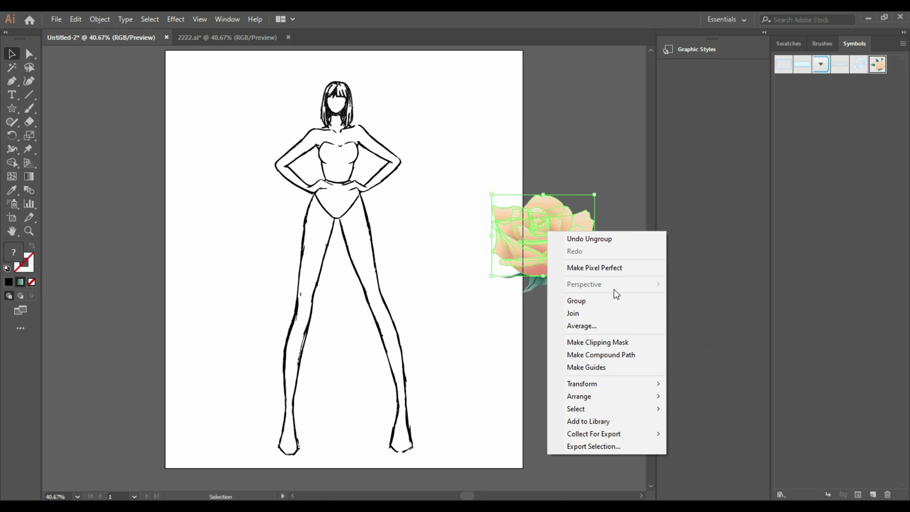
left_click(622, 303)
left_click(574, 310)
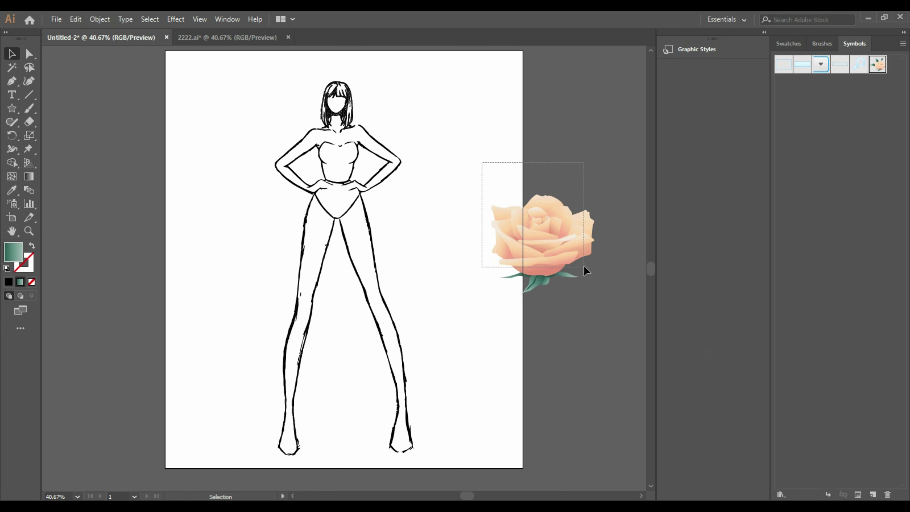
- Select the rose's petal group and open the Skintones gradient swatch library
left_click_drag(585, 270, 585, 270)
left_click(781, 495)
left_click(790, 45)
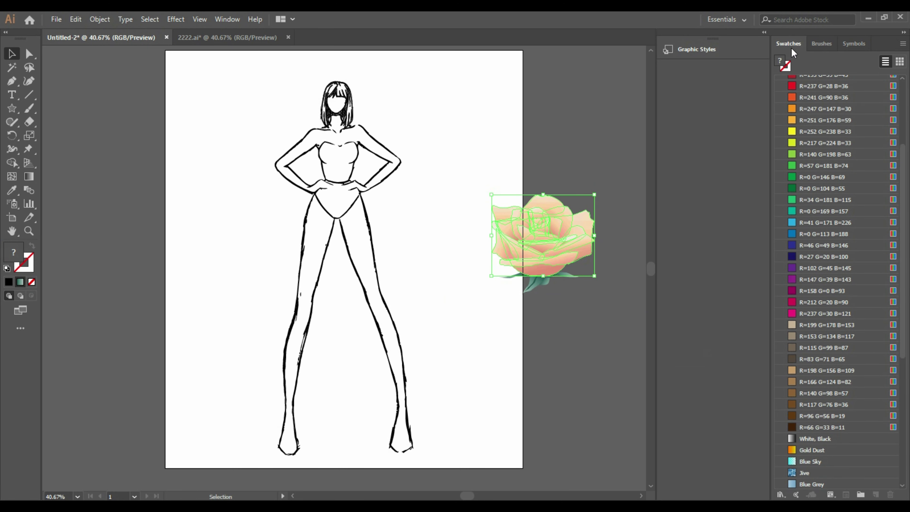
left_click(795, 495)
mouse_move(836, 303)
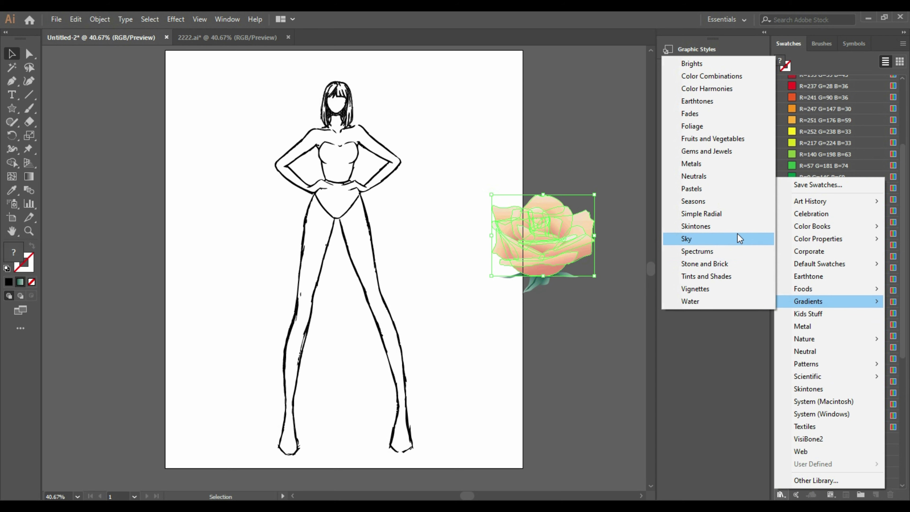
left_click(737, 227)
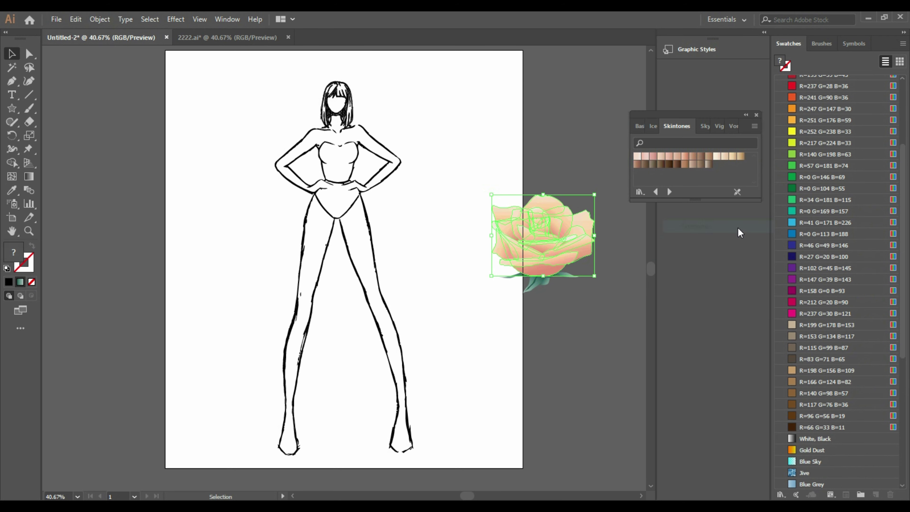
- Switch the gradient library to Spectrums and then to Sky
left_click(639, 192)
mouse_move(713, 305)
left_click(786, 257)
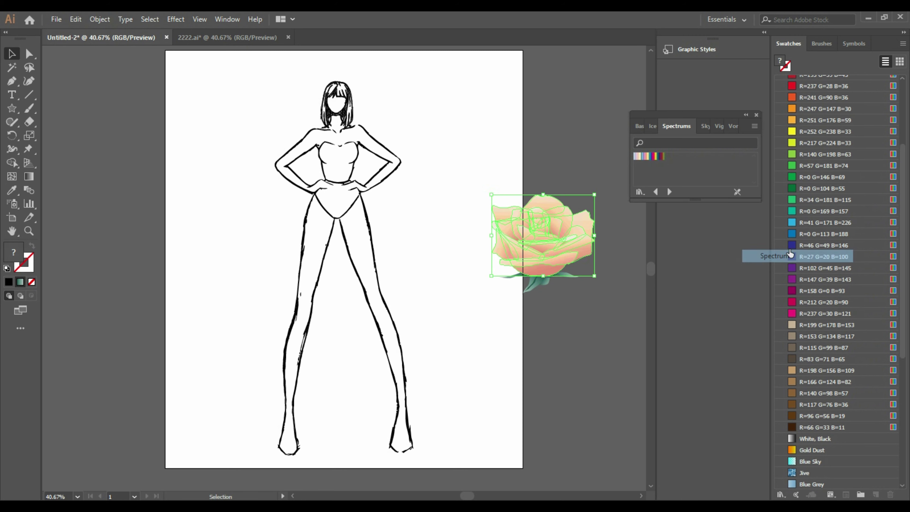
left_click(639, 191)
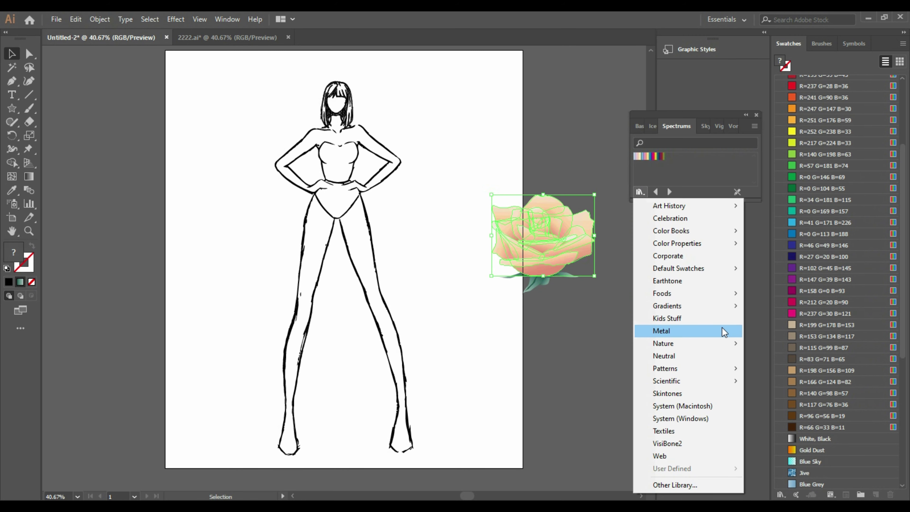
mouse_move(726, 305)
left_click(777, 239)
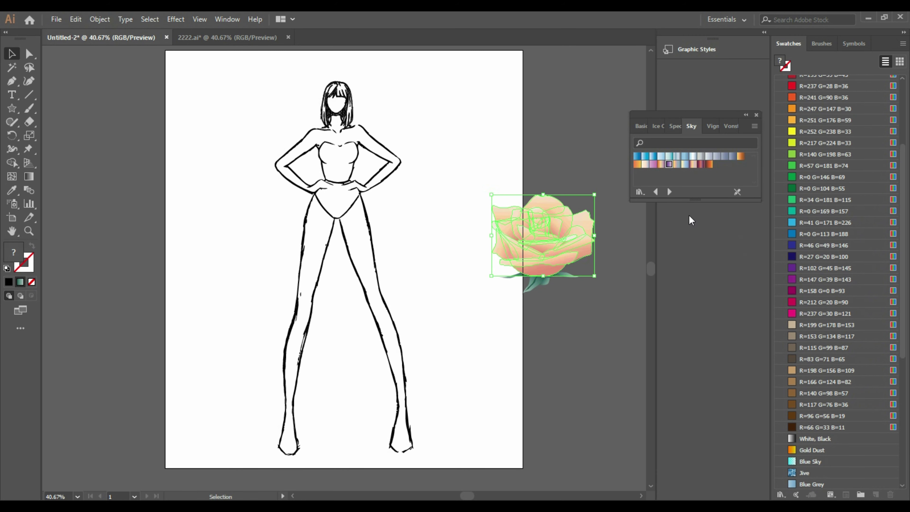
- Try the Sky 19 and Sky 18 gradient fills on the rose's petals
left_click(677, 164)
left_click(669, 164)
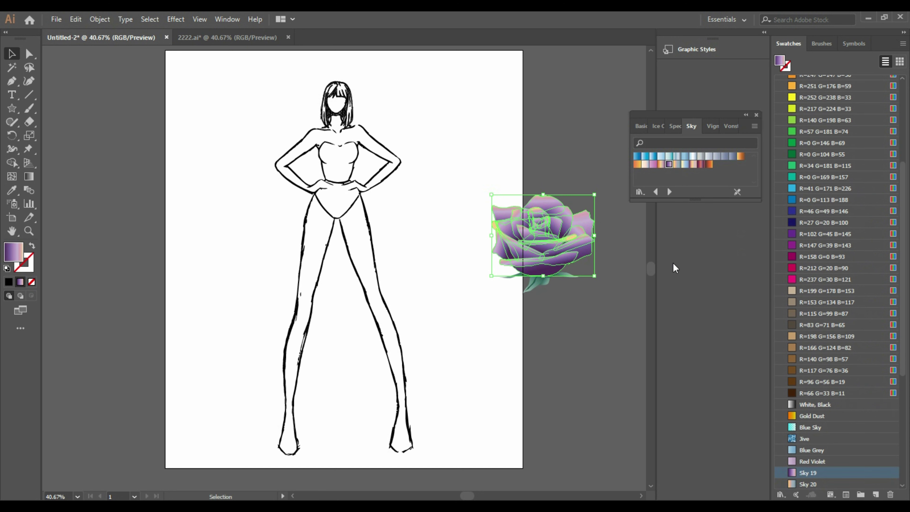
left_click(611, 288)
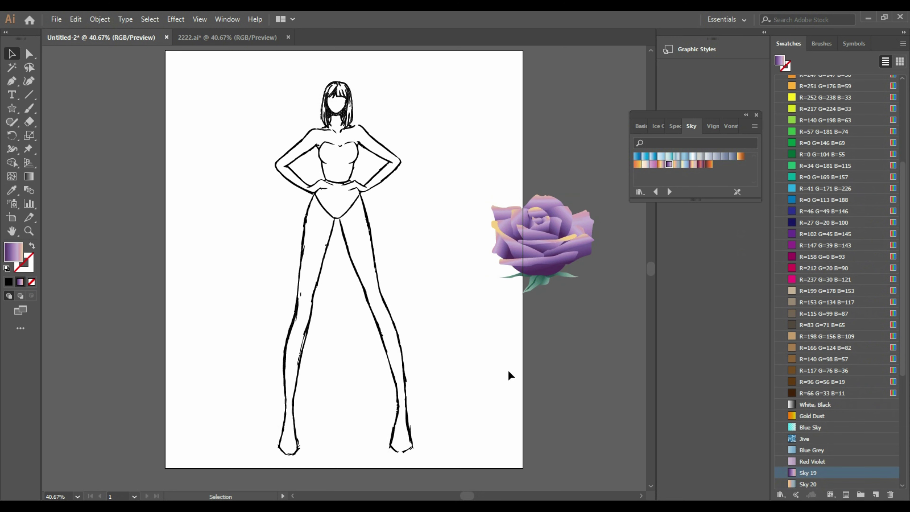
left_click(660, 165)
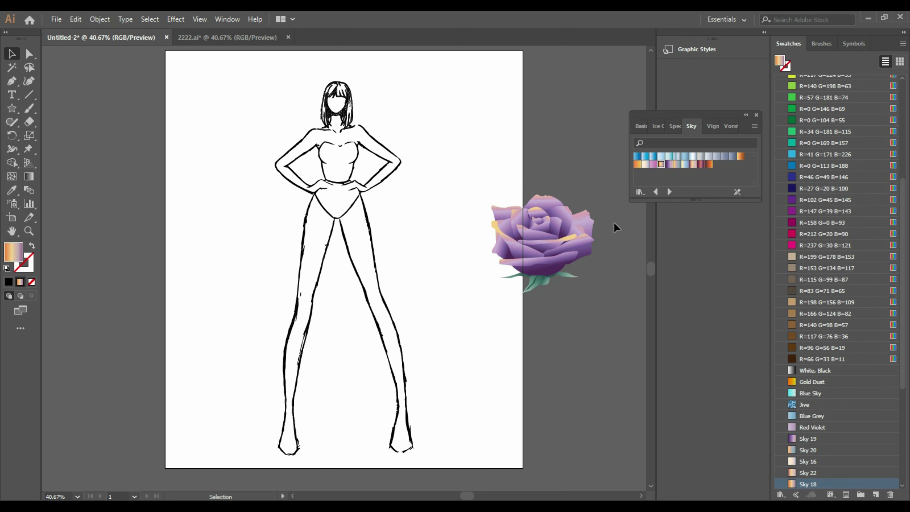
left_click(562, 252)
left_click(660, 164)
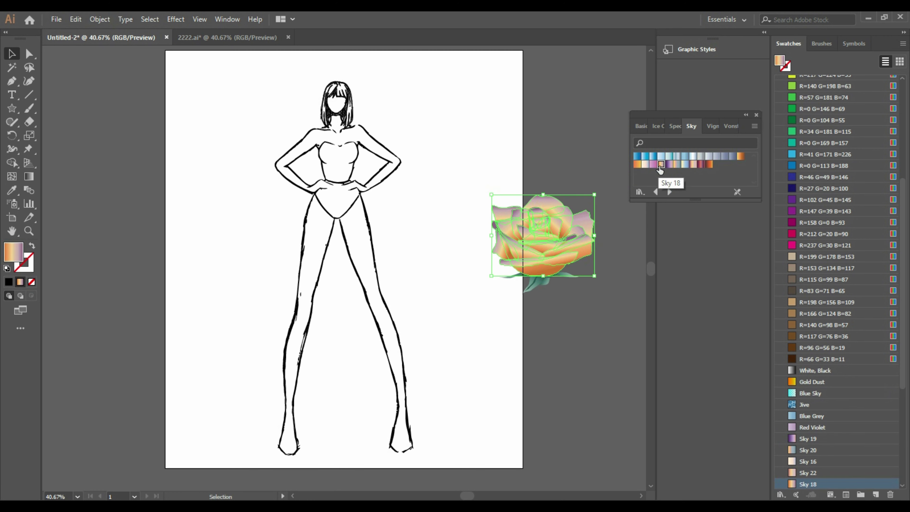
left_click(669, 165)
left_click(606, 318)
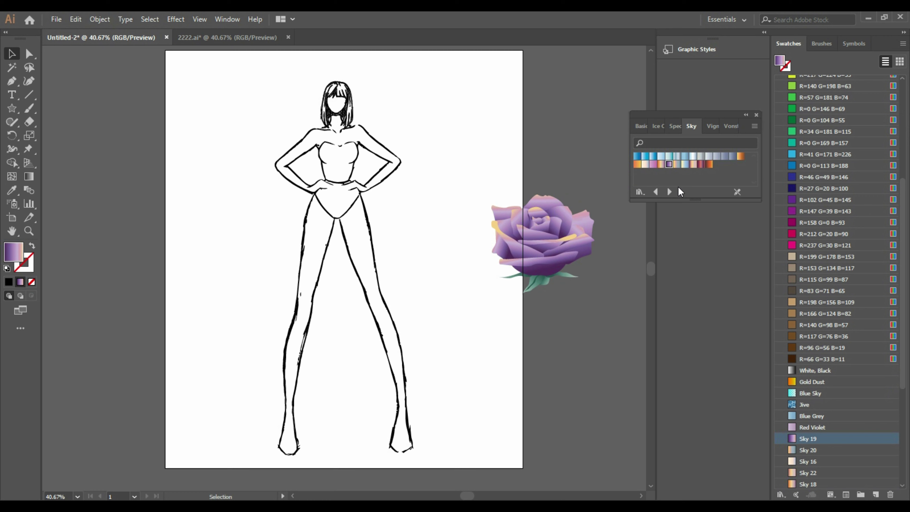
- Fill the rose's petals with the Sky 22 gradient and deselect them
left_click_drag(586, 252, 587, 252)
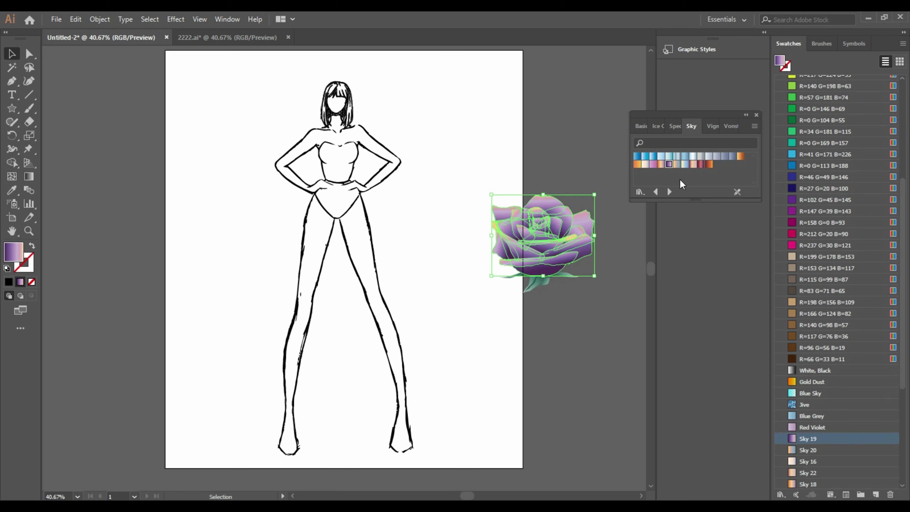
left_click(693, 165)
left_click(594, 308)
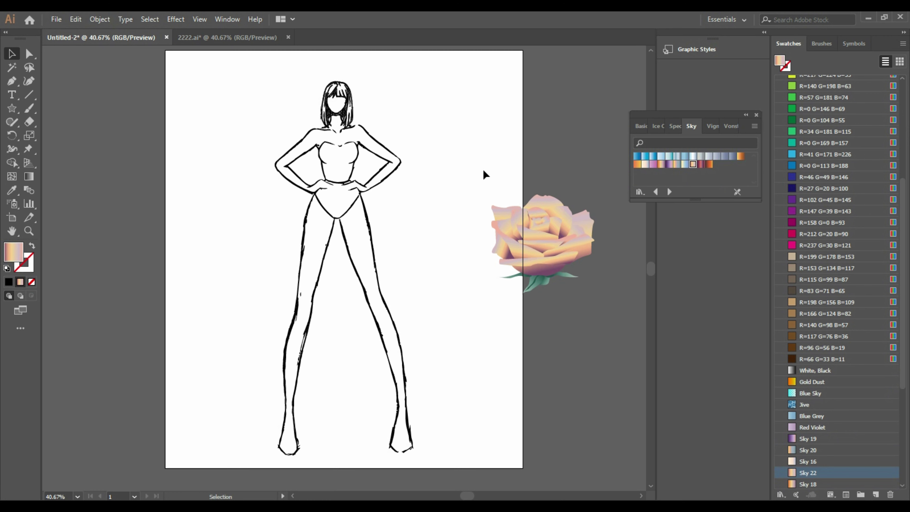
- Move the petal group upward off the green leaves and delete the leaves
left_click_drag(584, 266, 599, 296)
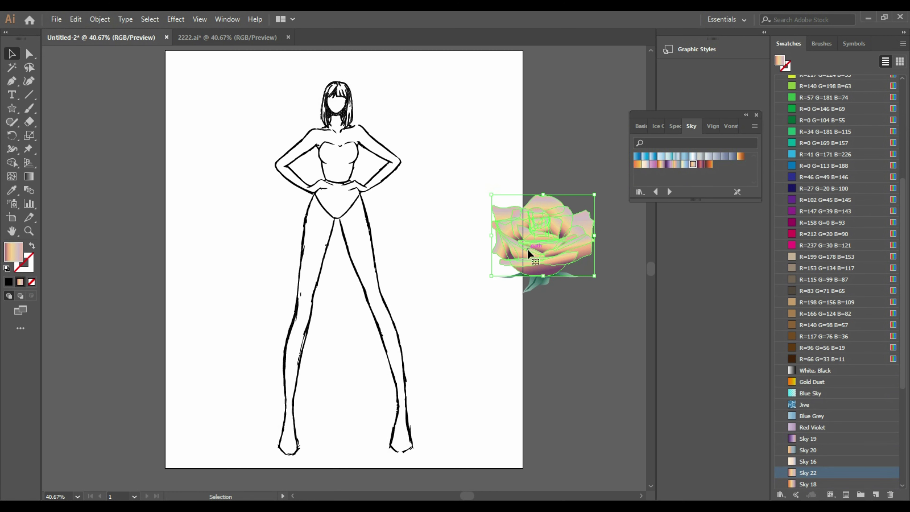
left_click(536, 285, "shift")
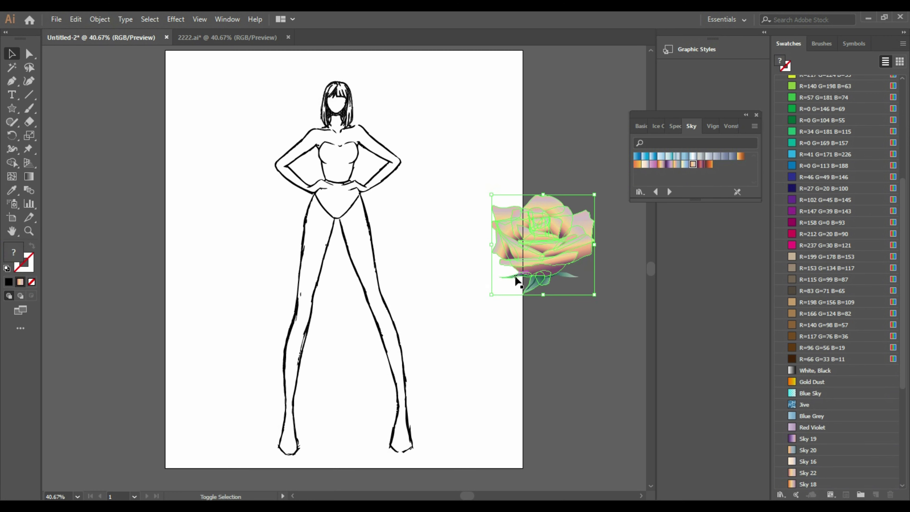
left_click(574, 276)
left_click(548, 340)
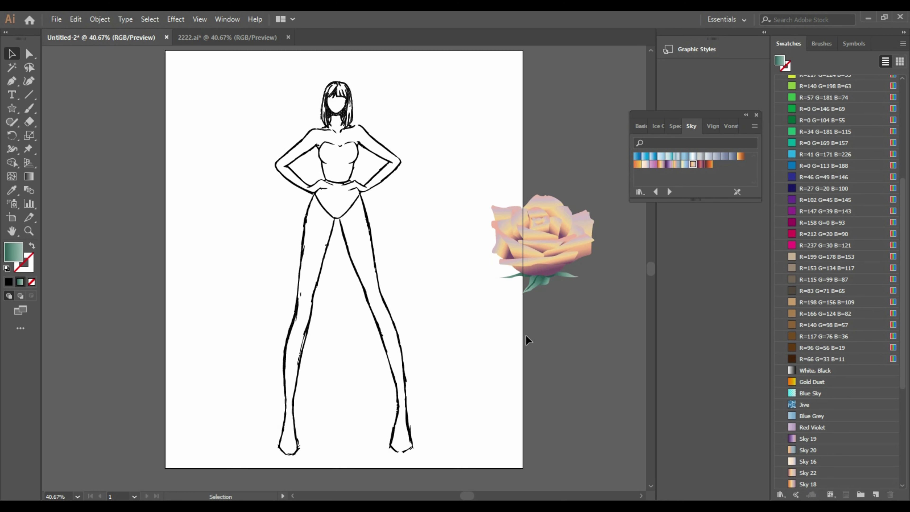
left_click_drag(540, 245, 524, 149)
left_click(537, 285)
key("Delete")
left_click(457, 250)
- Trace the left side of the strapless bodice with the Pen tool, from the bust down to the waist
left_click(11, 81)
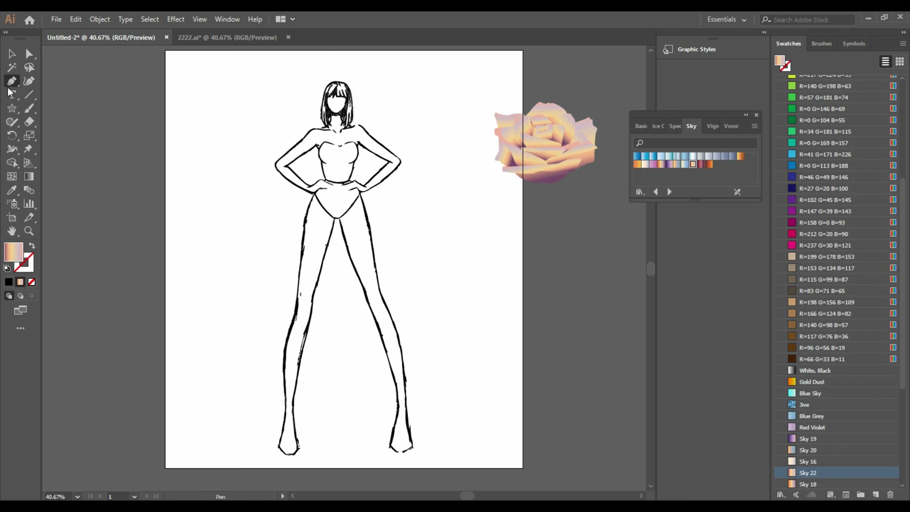
left_click(323, 140)
left_click(285, 166)
left_click(308, 187)
left_click(325, 180)
left_click(332, 185)
left_click_drag(325, 145, 322, 164)
left_click(327, 183)
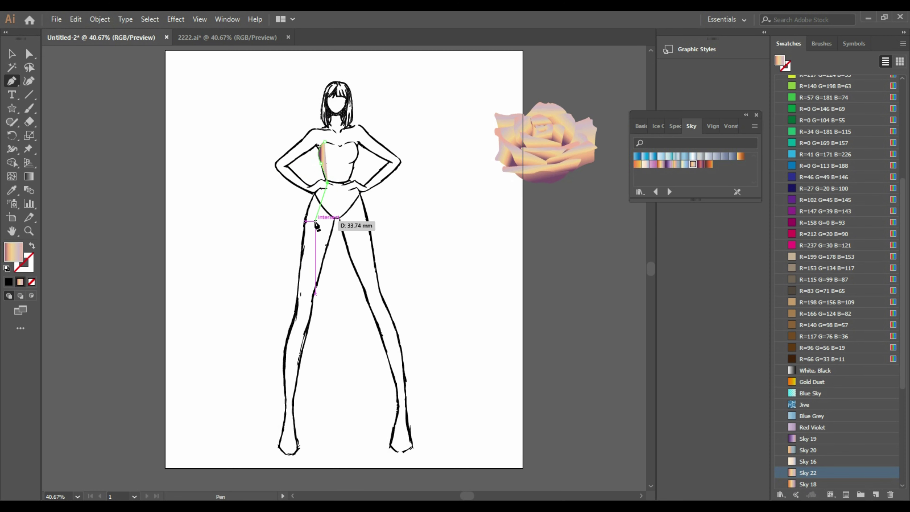
left_click(285, 165)
left_click(309, 187)
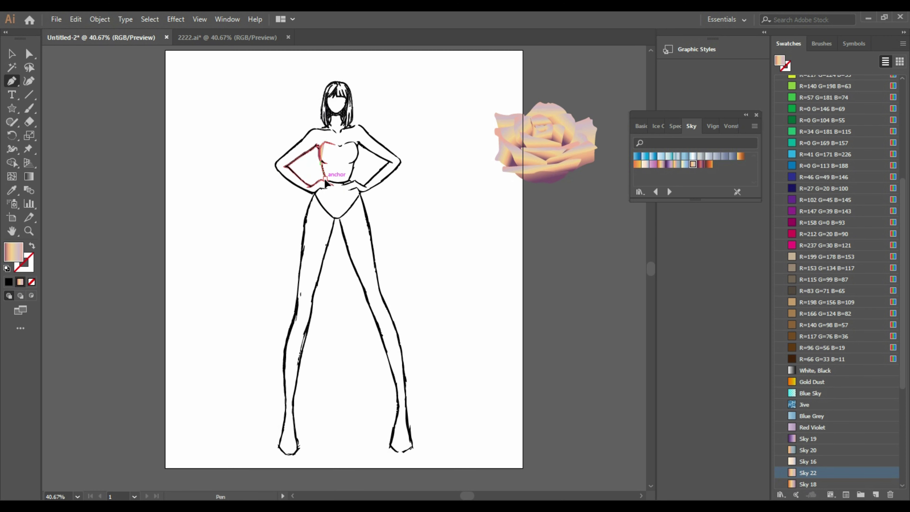
left_click(324, 178)
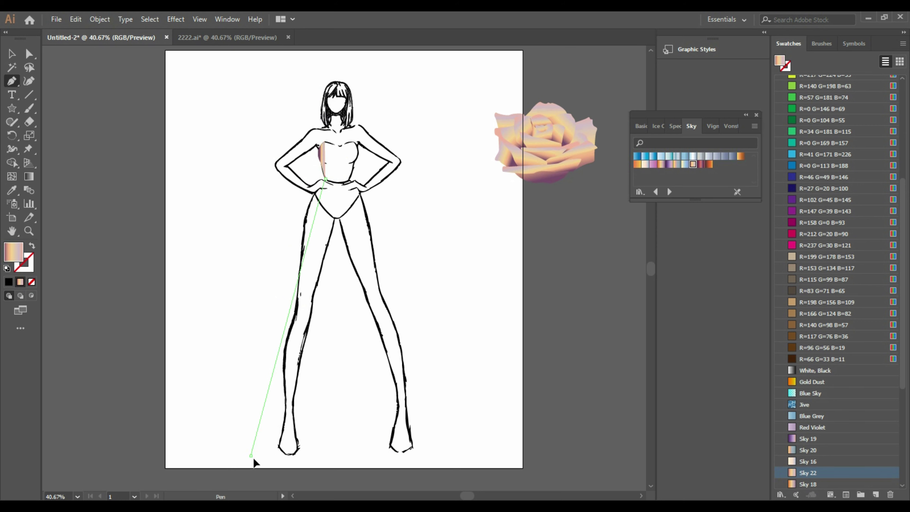
- Draw the left edge of the flared skirt from the waist, curving past the hip down to the floor-length hem
left_click_drag(251, 456, 261, 499)
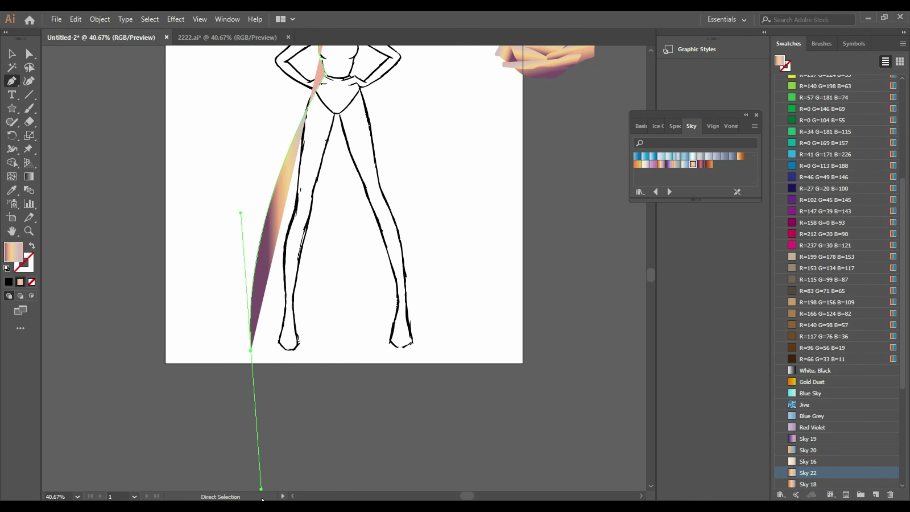
key("ctrl+z")
scroll(301, 203, "up", 2)
left_click_drag(278, 222, 252, 276)
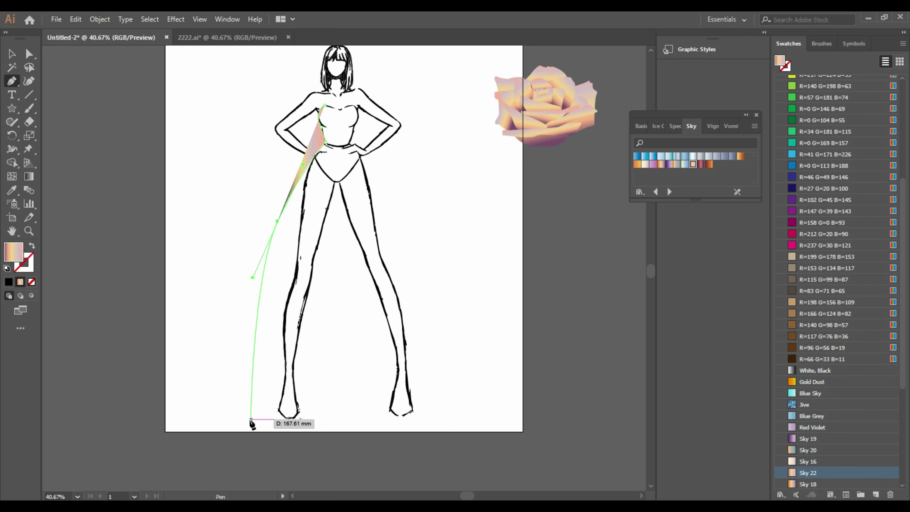
left_click(235, 428)
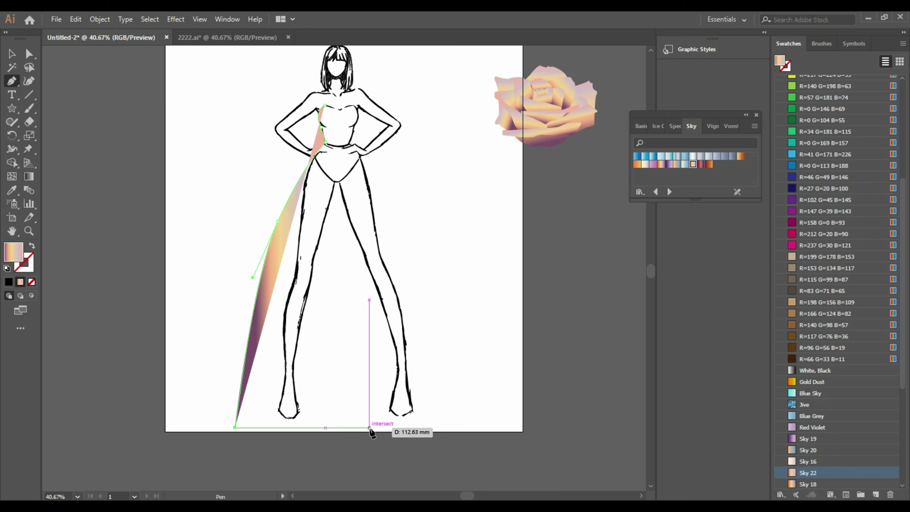
- Draw the skirt's straight hem with a narrow slit rising to the upper thigh on the figure's right-hand leg as drawn
left_click(353, 428)
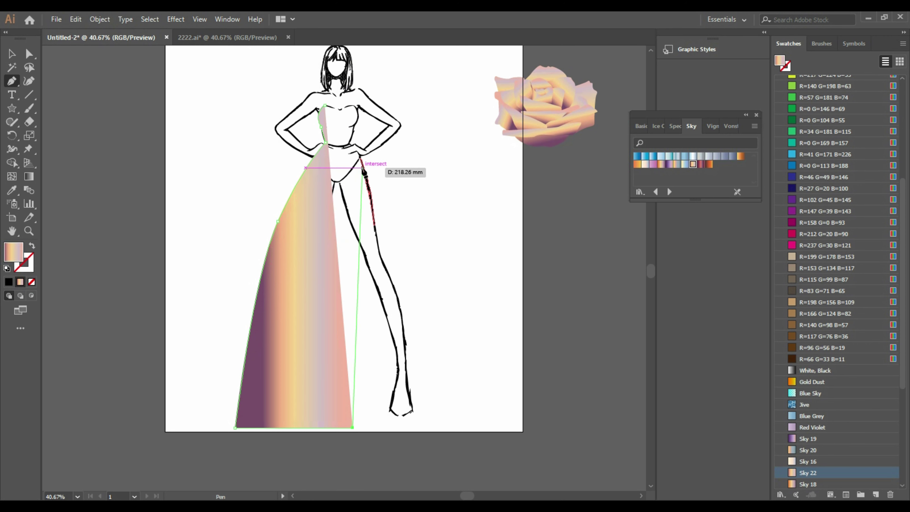
left_click(359, 174)
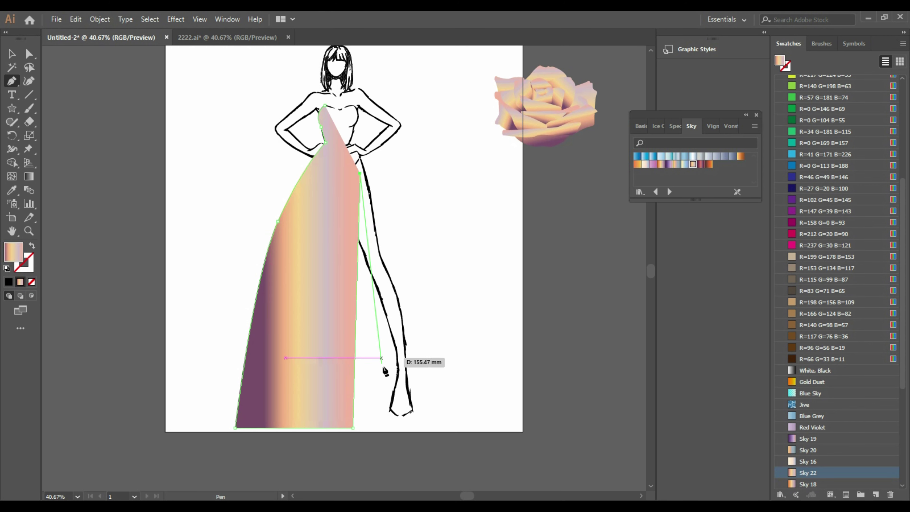
left_click(394, 425)
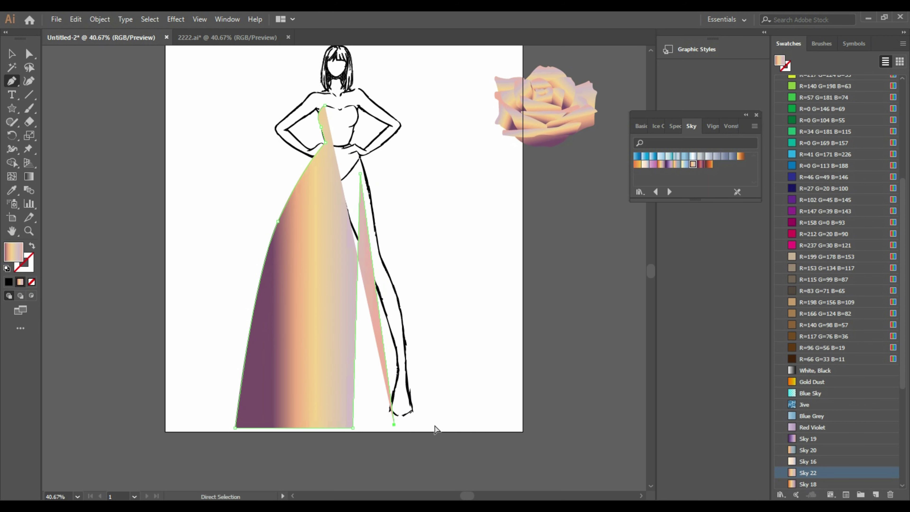
key("ctrl+z")
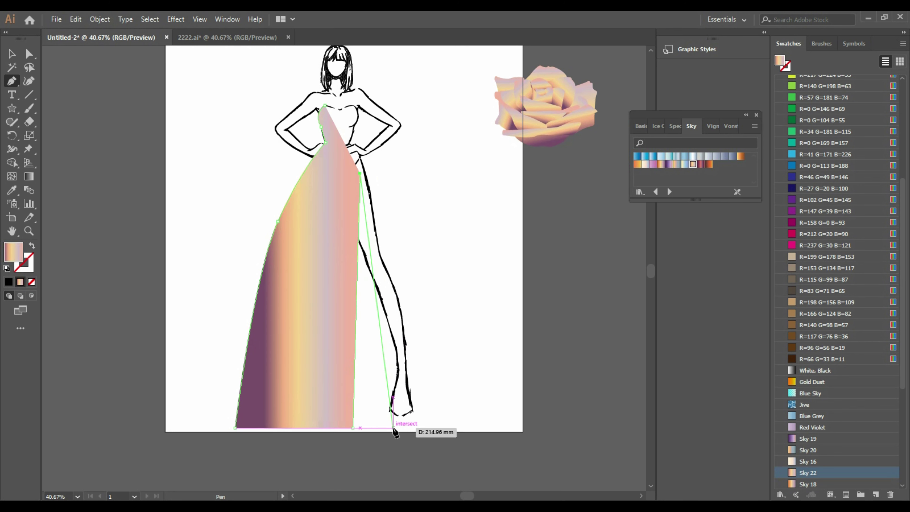
left_click(394, 427)
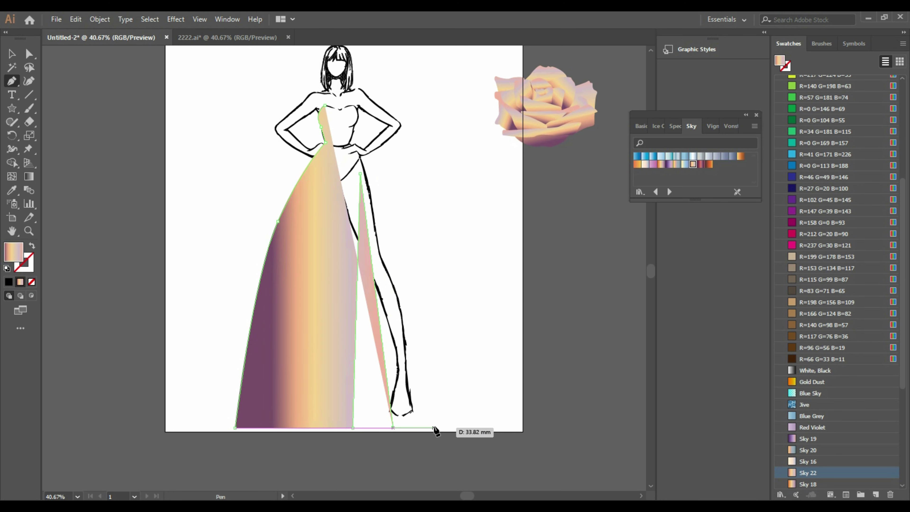
left_click(434, 427)
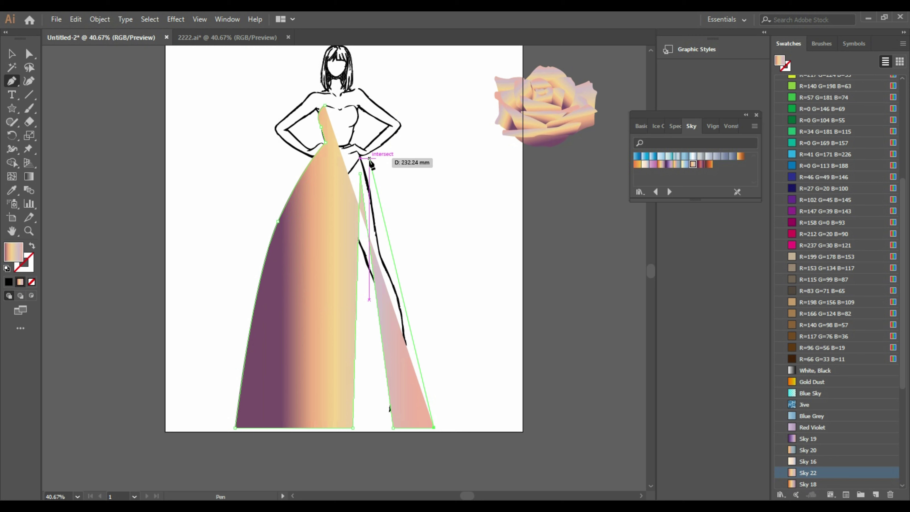
- Curve the skirt's right edge up to the waist and complete the dress outline along the bodice's right side and neckline
left_click_drag(350, 144, 277, 91)
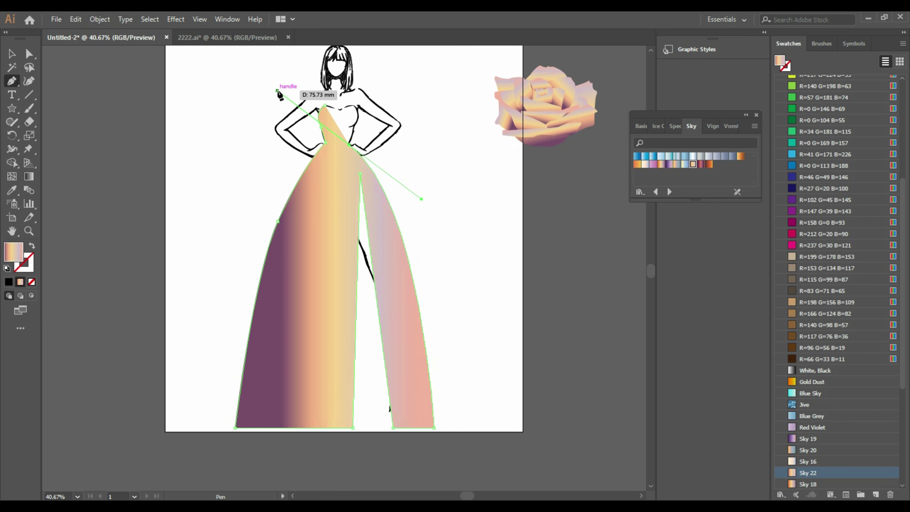
left_click(350, 146)
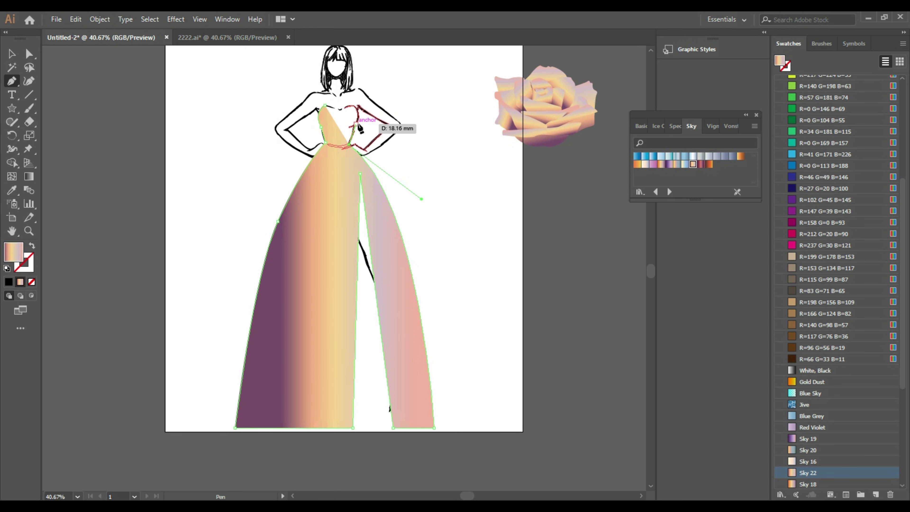
left_click(360, 108)
left_click(339, 106)
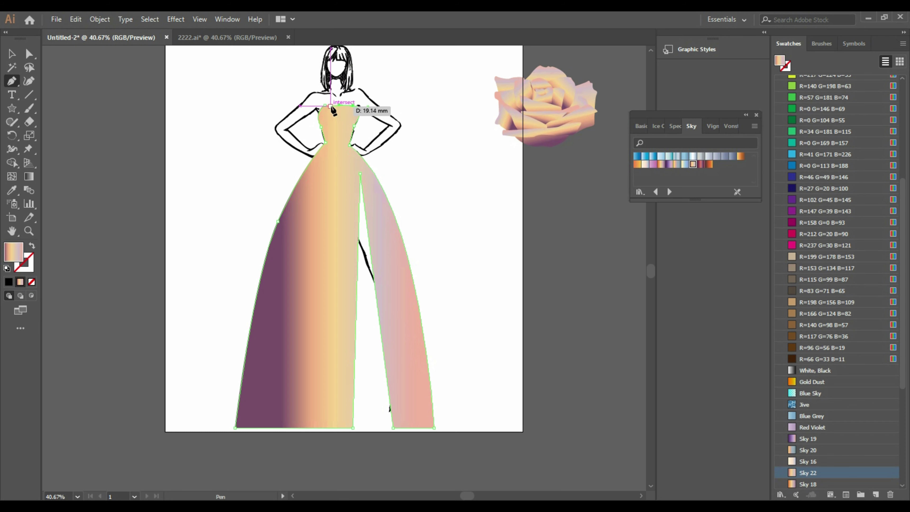
key("v")
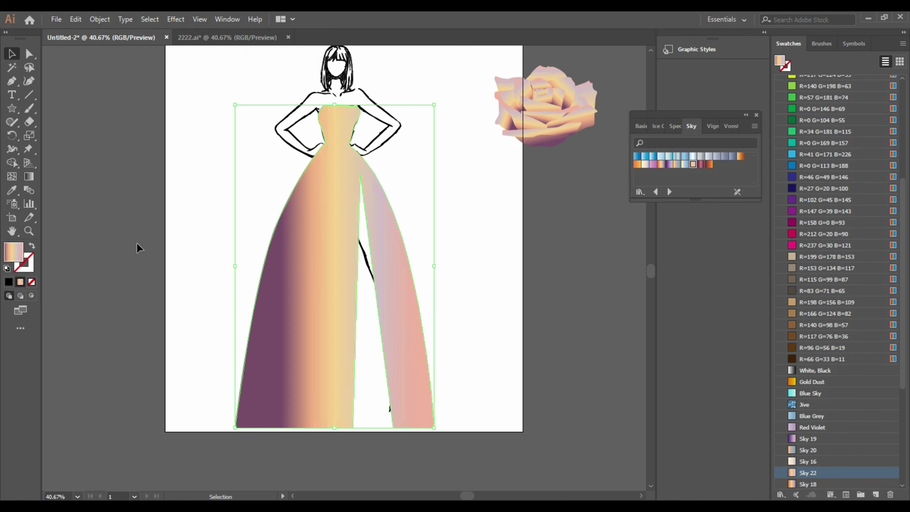
- Undo the dress outline's last segments back to the top of the slit, removing the skirt panel beyond it
left_click(138, 248)
left_click(413, 410)
left_click(480, 346)
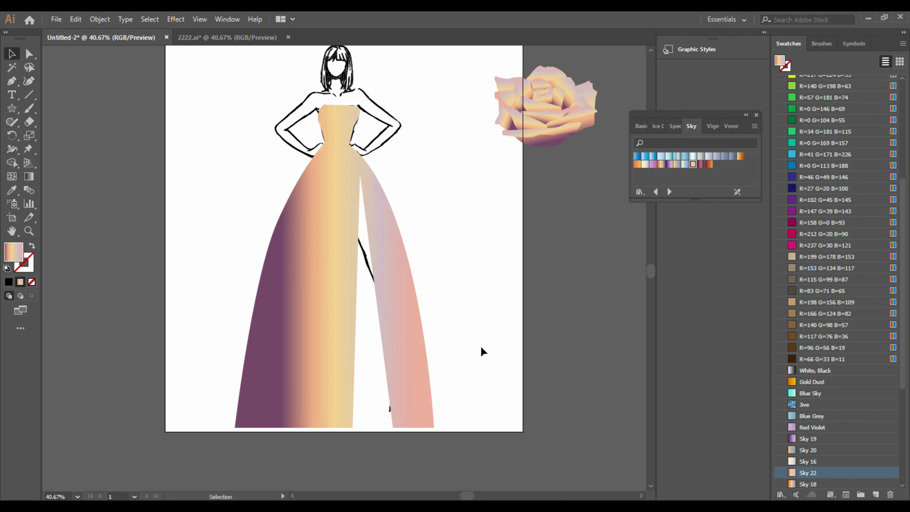
left_click(423, 346)
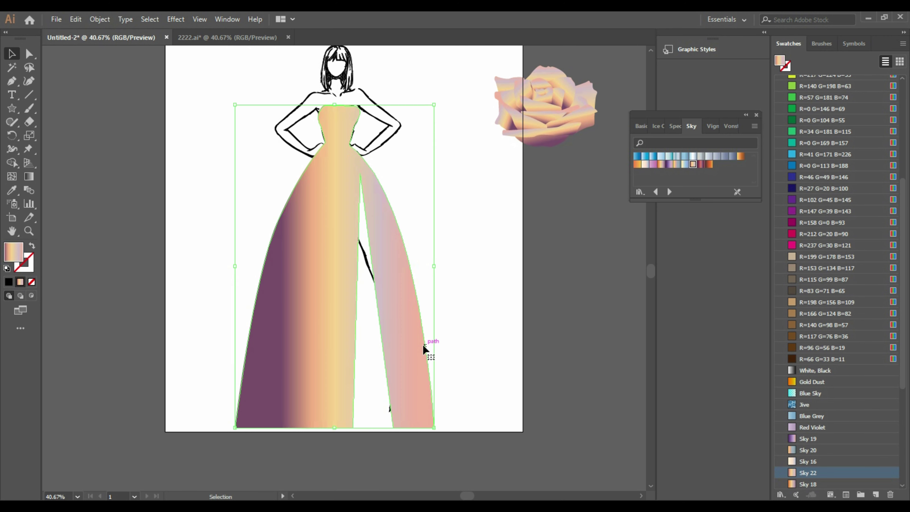
key("g")
key("ctrl+z")
key("ctrl+z")
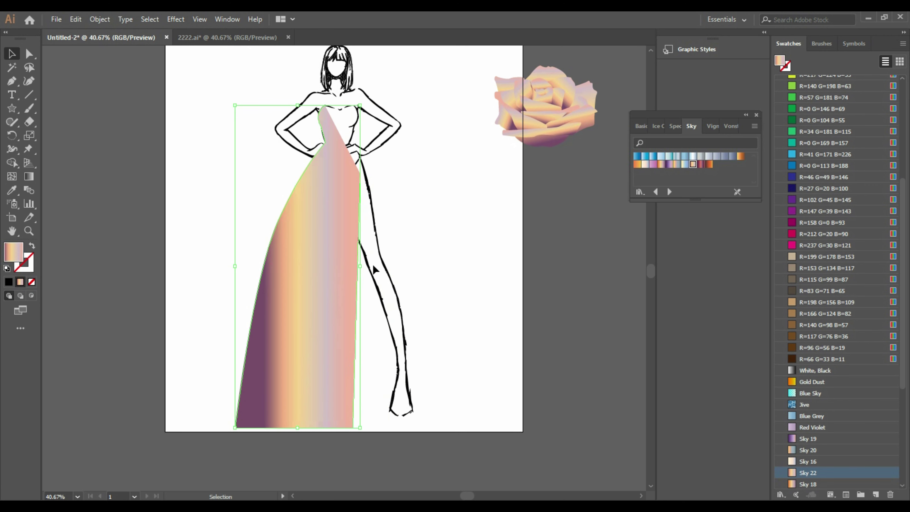
- Continue the unfilled outline from the slit's top to the waist, then up the bodice's right side as drawn and across the neckline
left_click(13, 82)
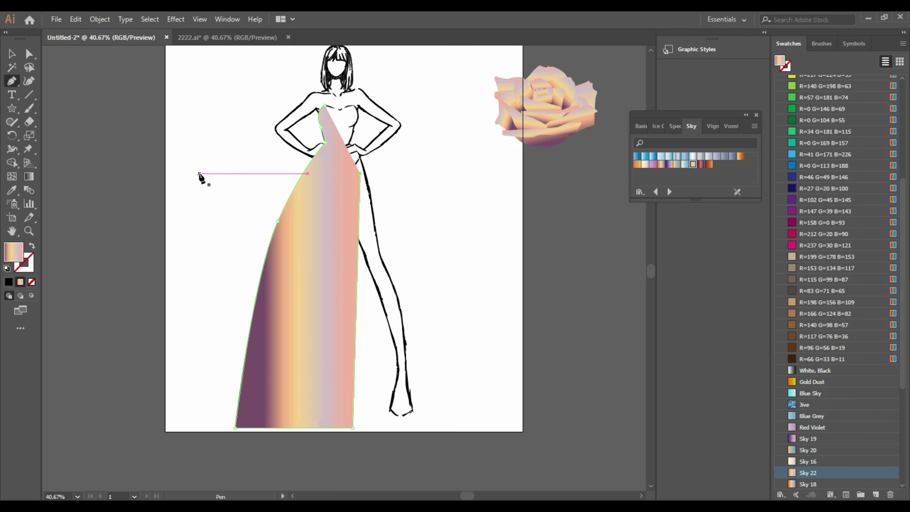
mouse_move(361, 174)
left_mouse_down()
mouse_move(380, 154)
mouse_move(375, 143)
mouse_move(370, 161)
left_mouse_up()
left_click(330, 124)
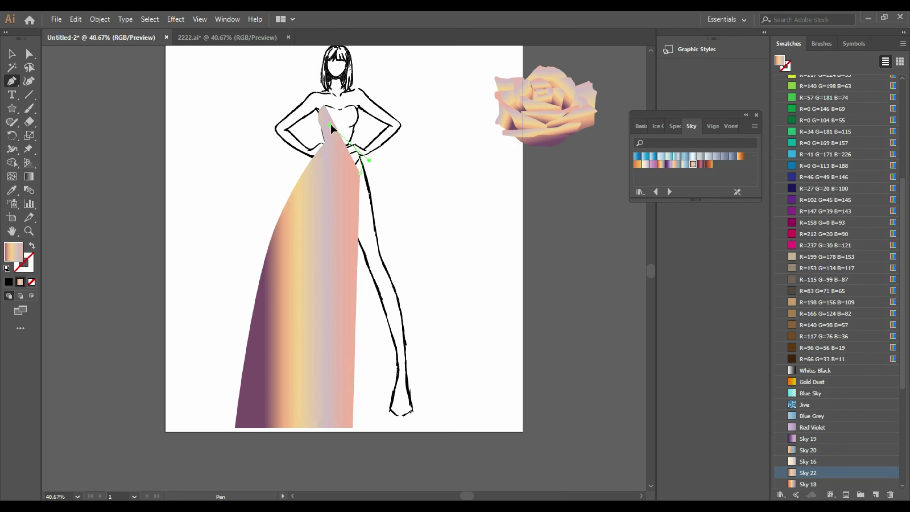
mouse_move(330, 124)
left_mouse_down()
mouse_move(533, 173)
mouse_move(377, 150)
mouse_move(376, 183)
mouse_move(380, 173)
mouse_move(362, 169)
mouse_move(361, 135)
mouse_move(80, 229)
mouse_move(422, 179)
mouse_move(361, 147)
mouse_move(355, 168)
mouse_move(399, 173)
mouse_move(253, 107)
mouse_move(386, 146)
mouse_move(338, 141)
mouse_move(362, 112)
mouse_move(355, 91)
mouse_move(366, 107)
left_mouse_up()
key("/")
key("Escape")
left_click(325, 143)
left_click(324, 106)
left_click(346, 99)
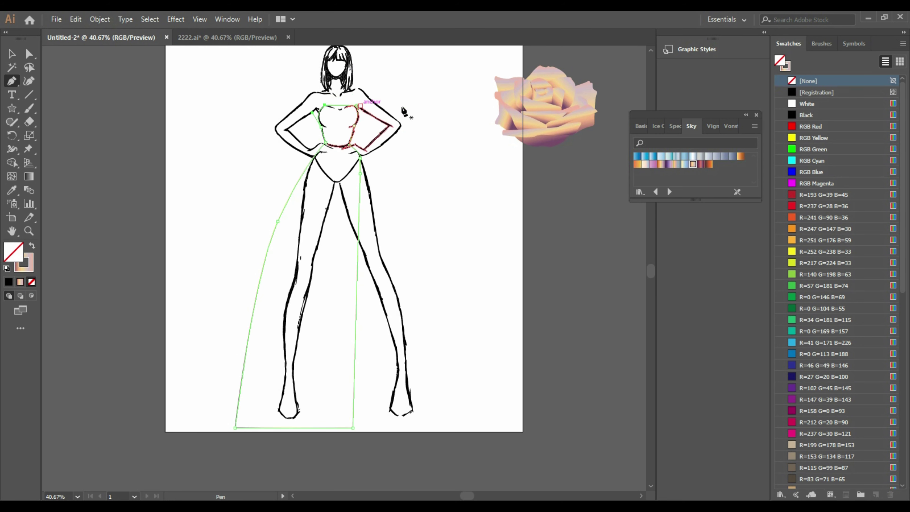
- Swap the fill and stroke to restore the Sky 22 gradient fill on the one-sided dress, then deselect it
left_click(31, 246)
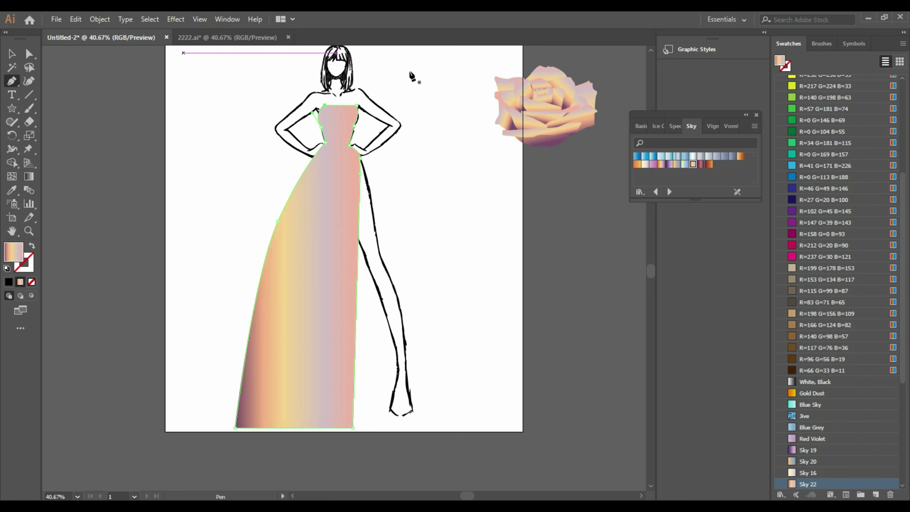
left_click(12, 54)
left_click(84, 197)
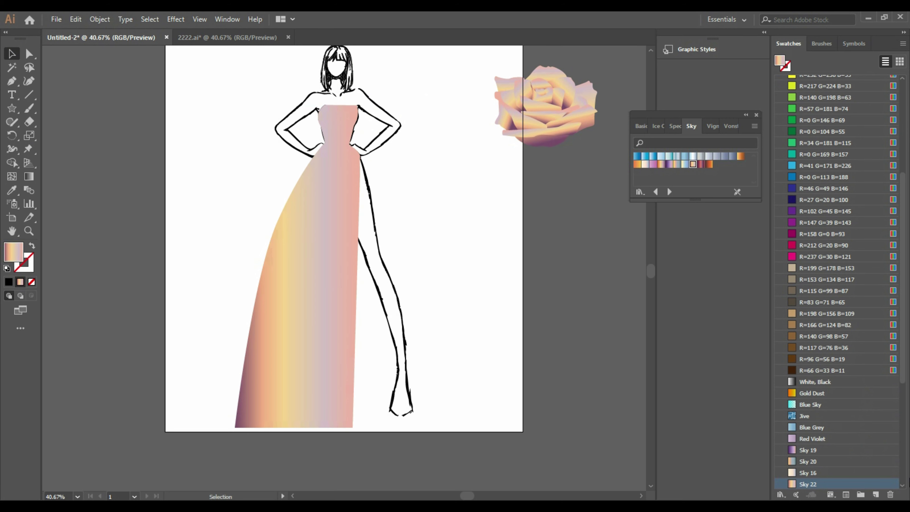
- Try a solid black fill on the dress and return it to the gradient fill
left_click(340, 135)
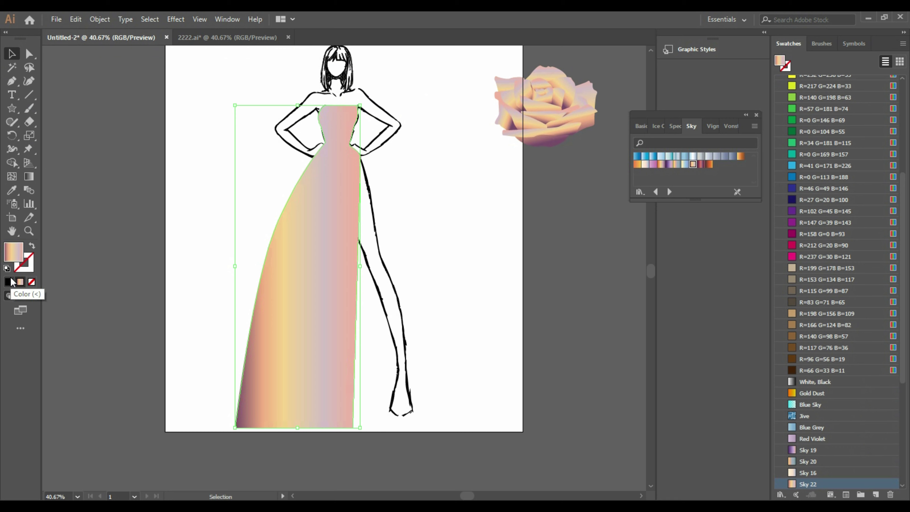
left_click(8, 282)
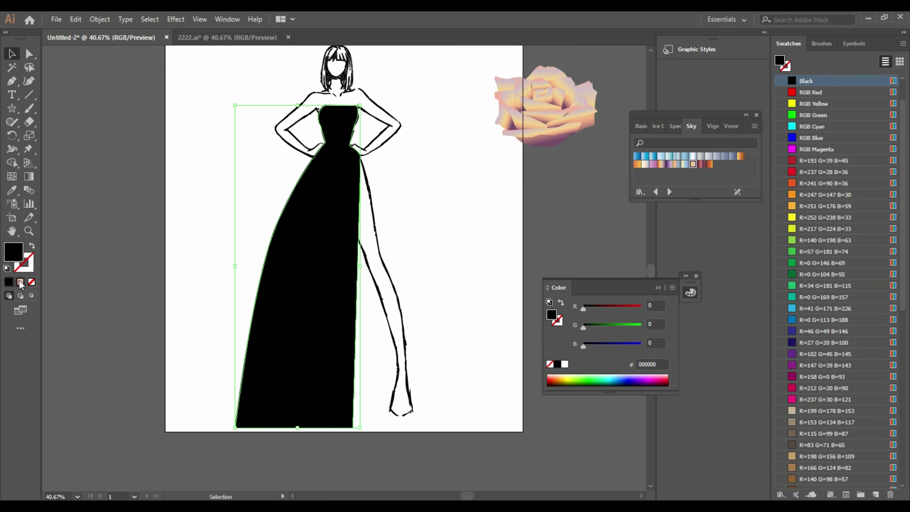
left_click(20, 282)
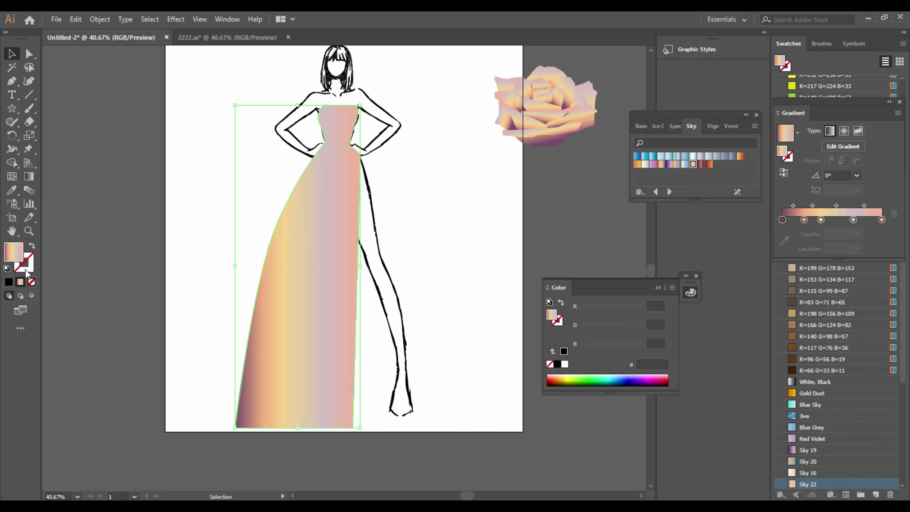
- Apply the Sky 22 gradient to the dress outline's stroke and deselect the dress
left_click(451, 376)
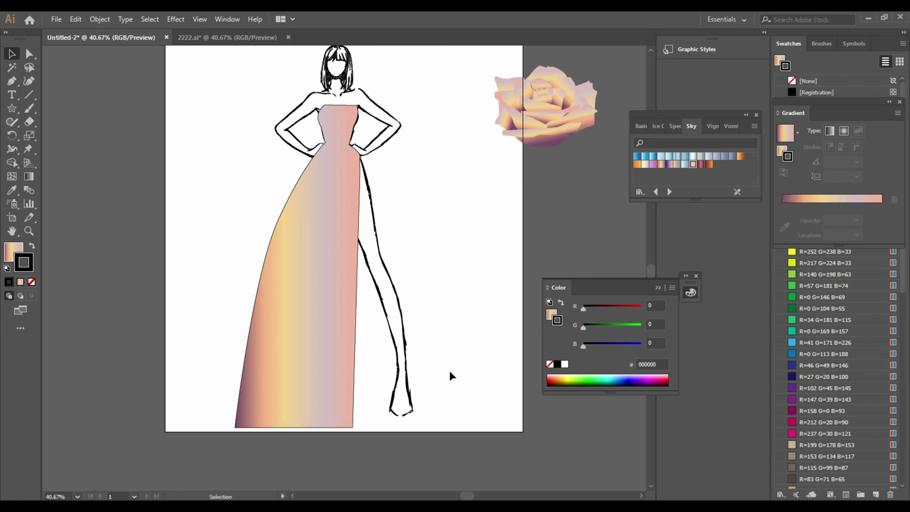
left_click(696, 276)
left_click(333, 120)
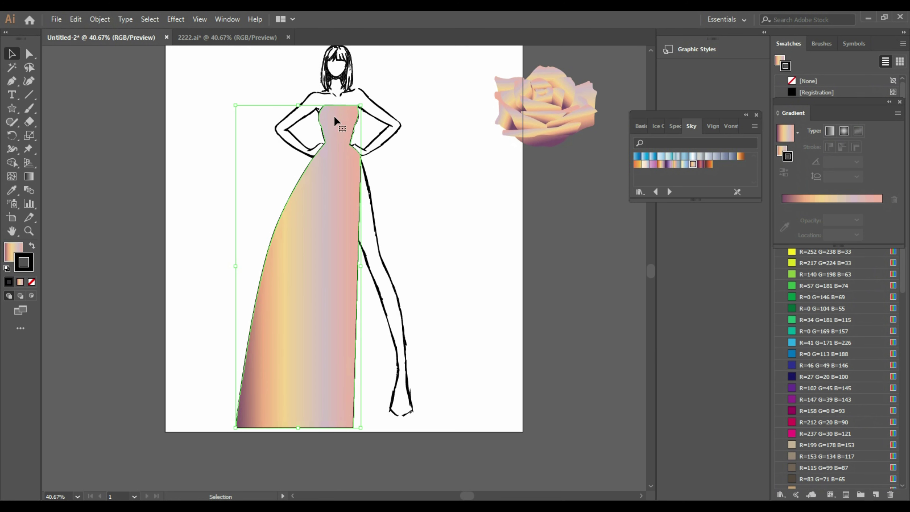
left_click(485, 210)
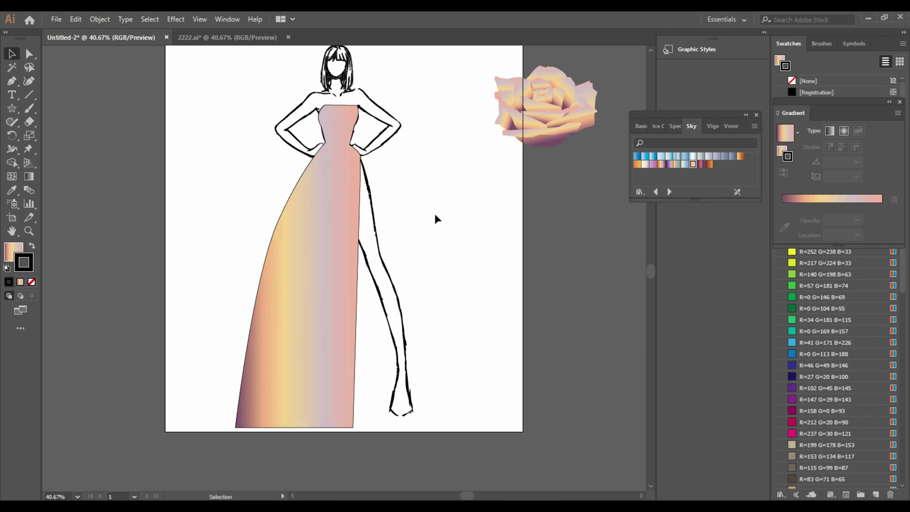
left_click(327, 398)
left_click(20, 282)
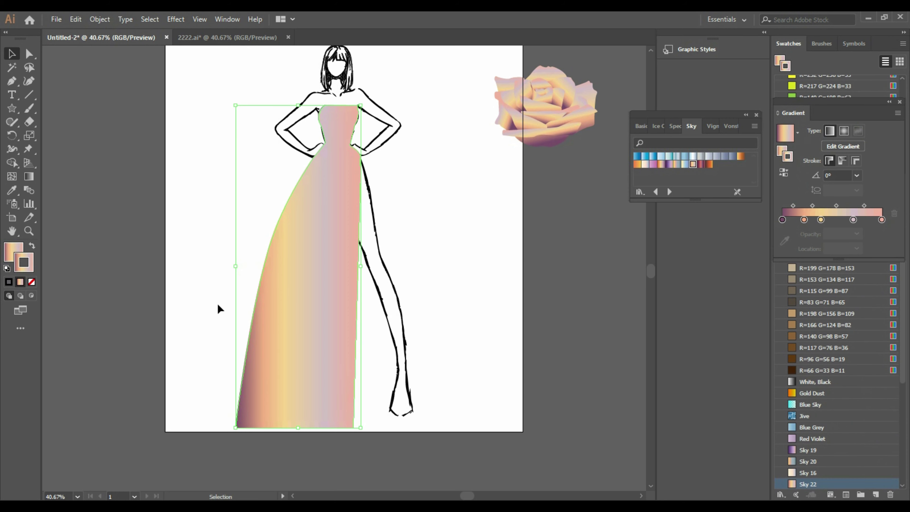
key("ctrl+shift+b")
key("ctrl+shift+b")
key("ctrl+shift+a")
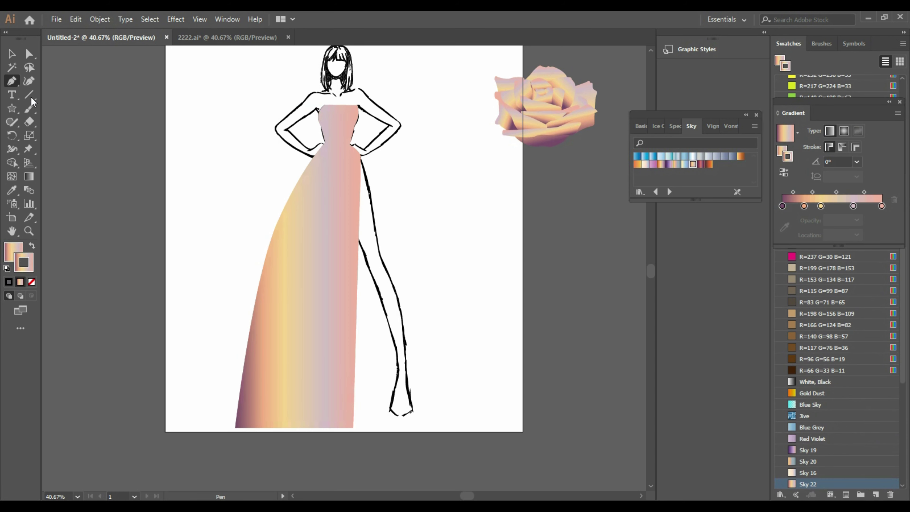
- Draw a gradient overlay panel from the left side of the waist, flaring to a knee-level point with an arched hem
left_click(324, 144)
left_click_drag(229, 302, 215, 366)
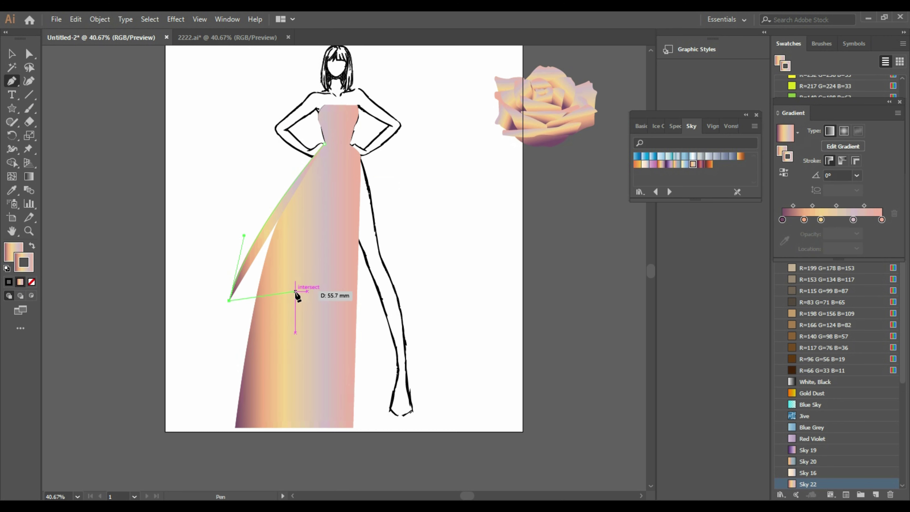
left_click_drag(306, 295, 335, 328)
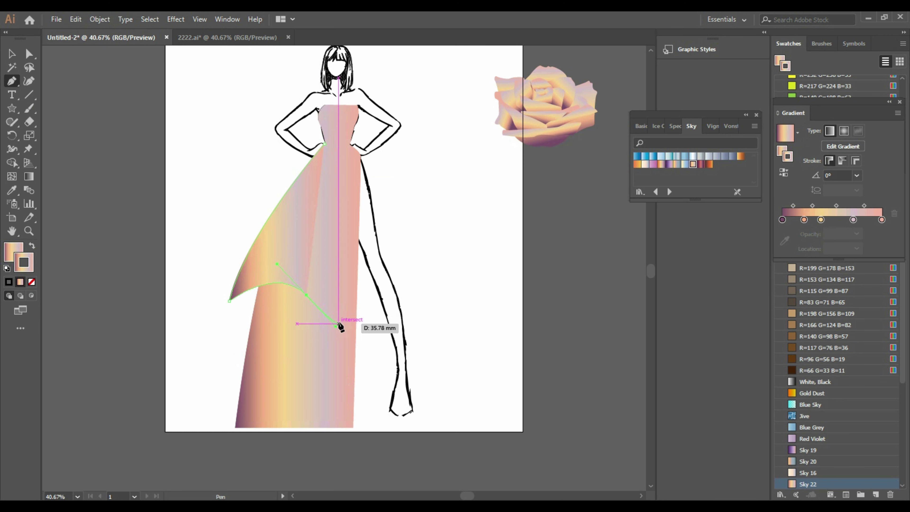
left_click(307, 296)
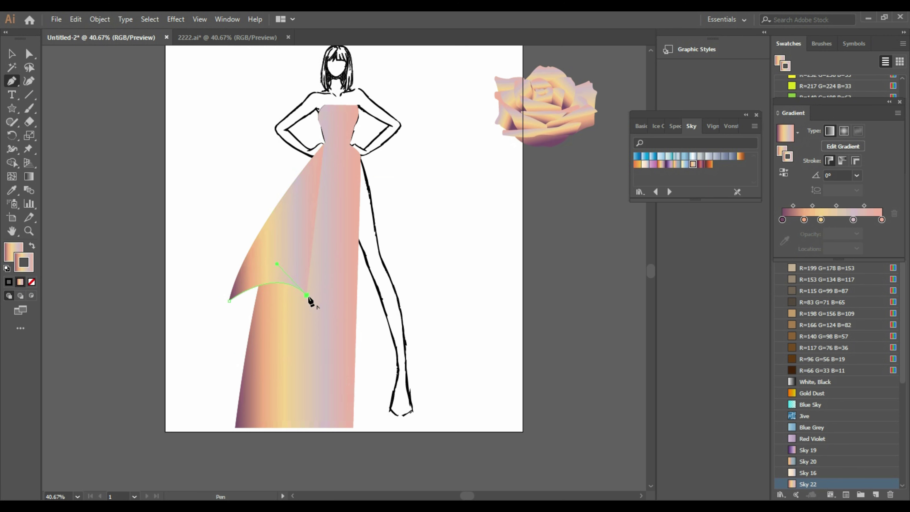
left_click(325, 143)
key("v")
left_click(171, 250)
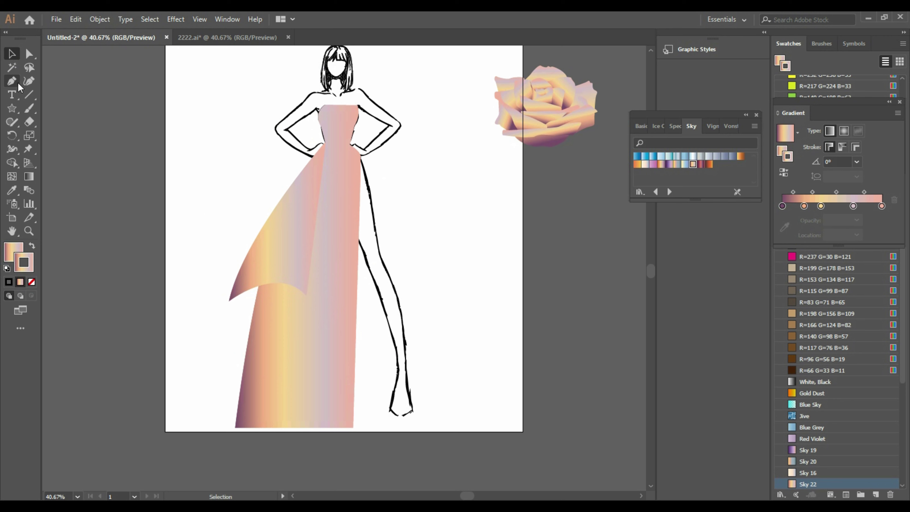
- Draw a second, longer overlay panel from the same waist point, with an arched hem flaring outward at calf level
left_click(326, 145)
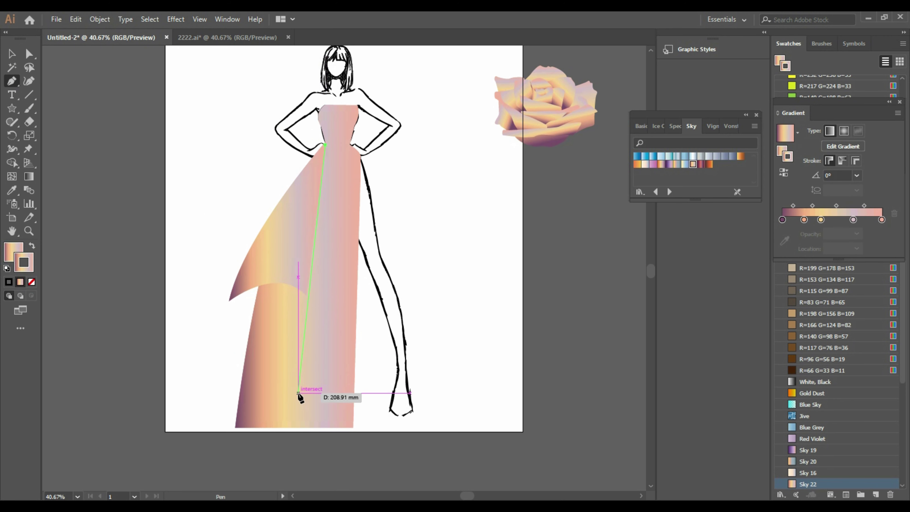
left_click(307, 365)
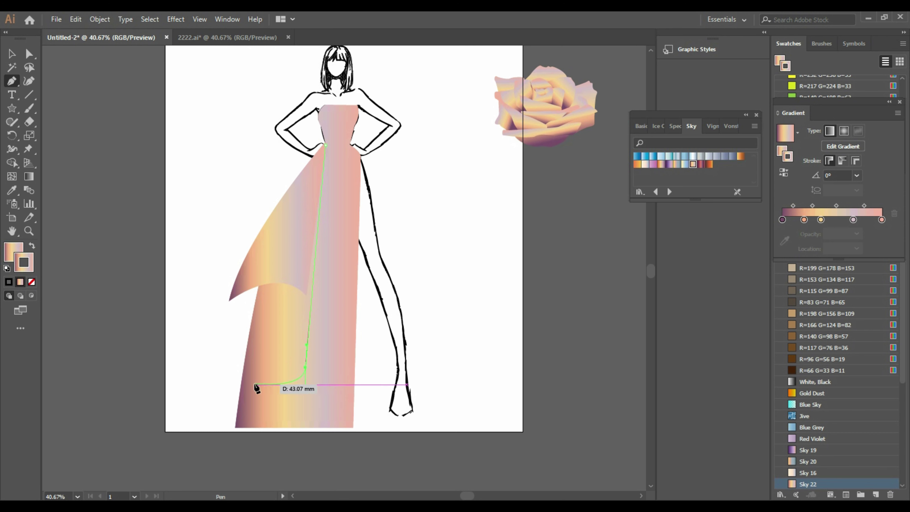
key("ctrl+z")
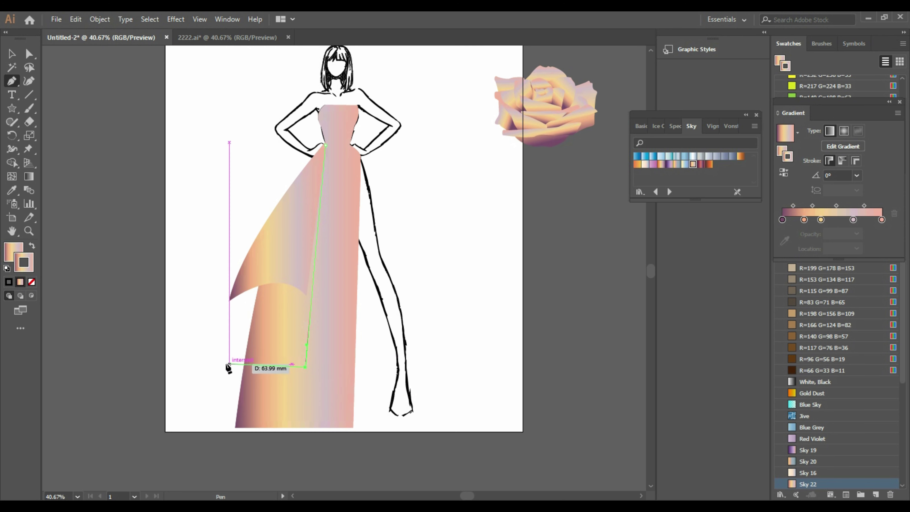
left_click_drag(220, 370, 179, 399)
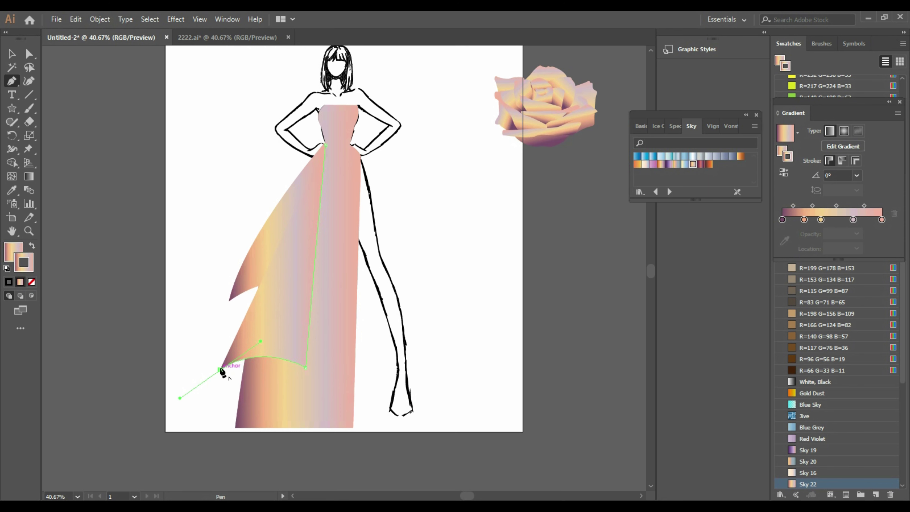
left_click(220, 369)
left_click(12, 54)
left_click(200, 195)
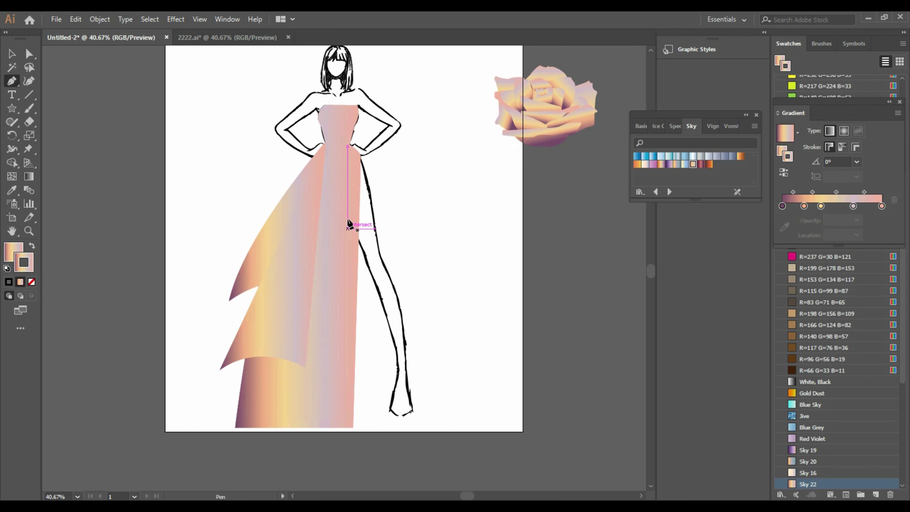
- Draw an overlay panel from the waist's right side as drawn, curving out to knee level with an arched hem across the legs
left_click(353, 147)
left_click_drag(425, 306, 457, 429)
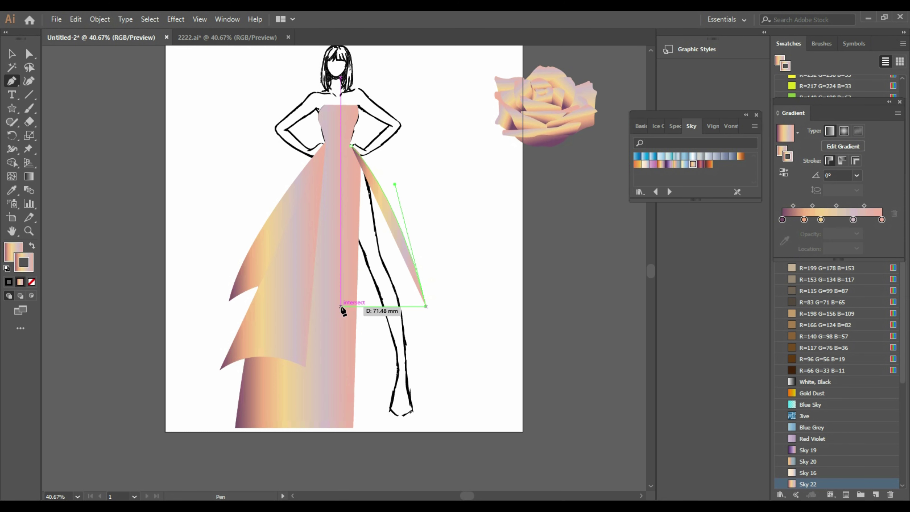
left_click_drag(332, 308, 278, 326)
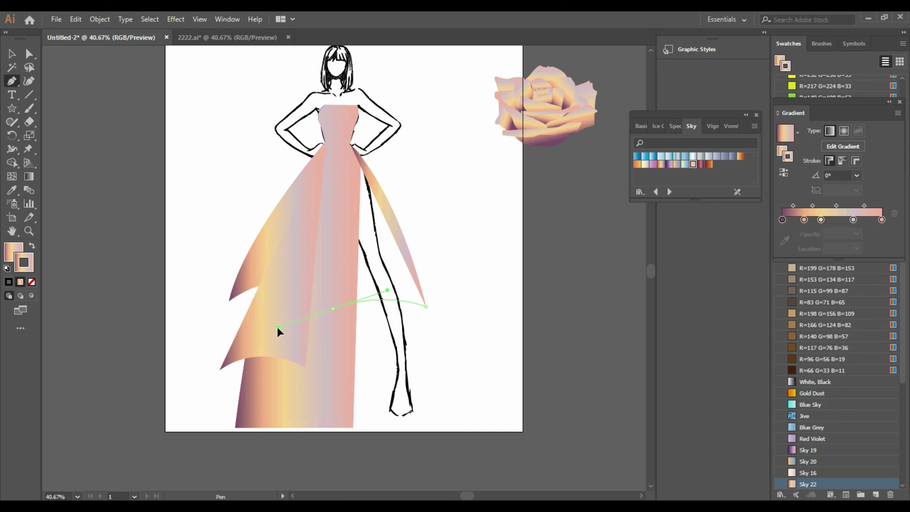
left_click(333, 307)
left_click(352, 153)
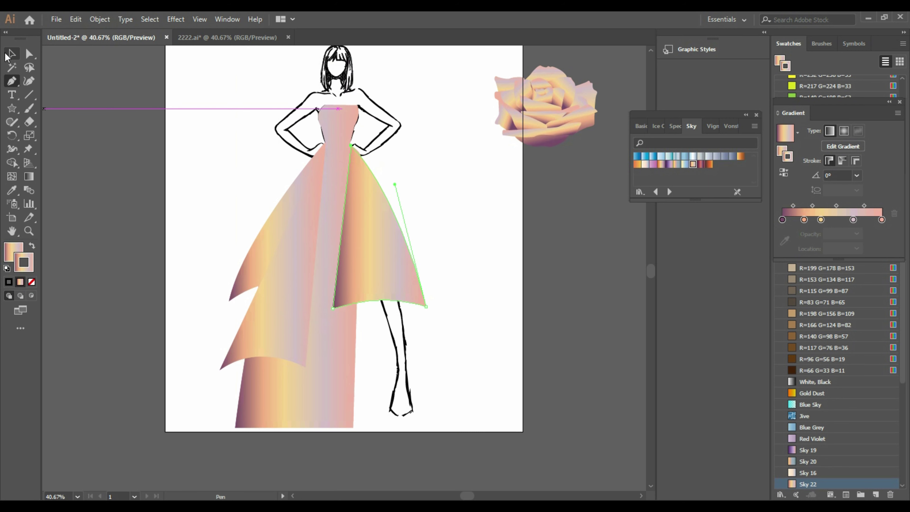
key("v")
left_click(128, 174)
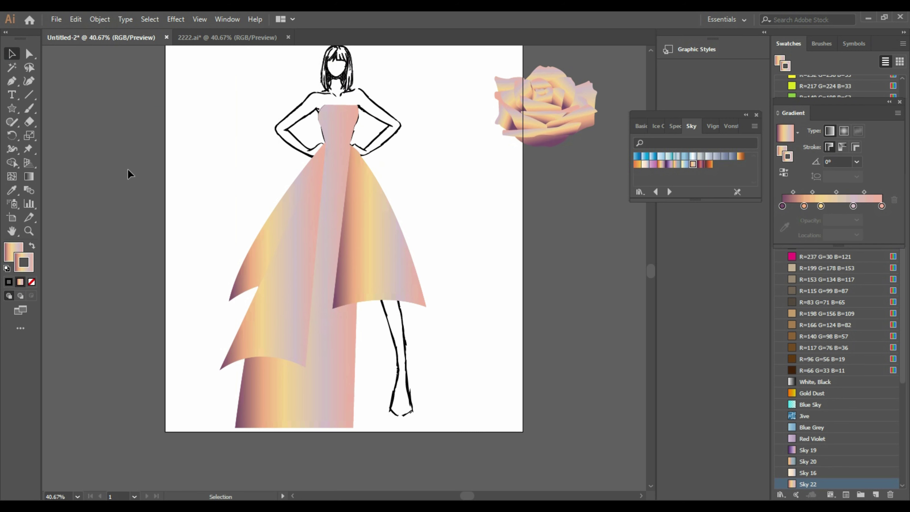
- Start a short front panel at the centre of the waist and curve its right edge down to thigh level
left_click(11, 84)
left_click(340, 146)
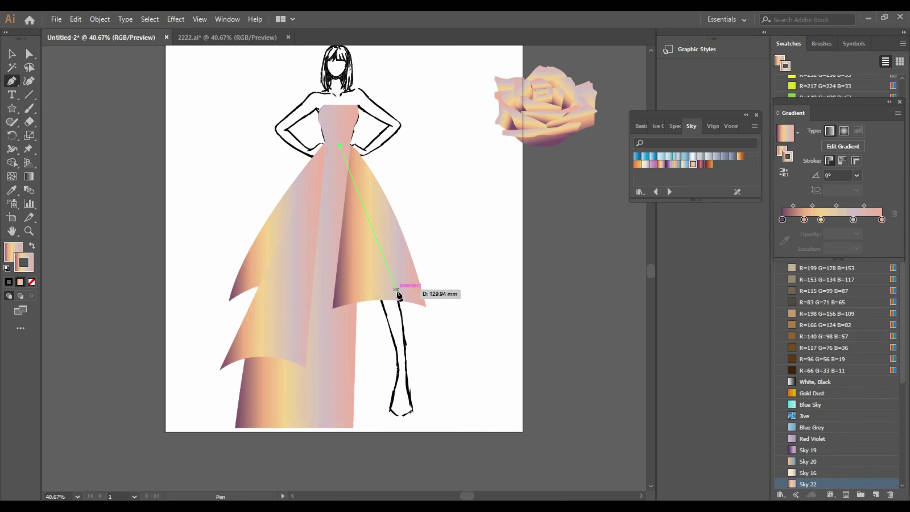
left_click_drag(390, 251, 388, 299)
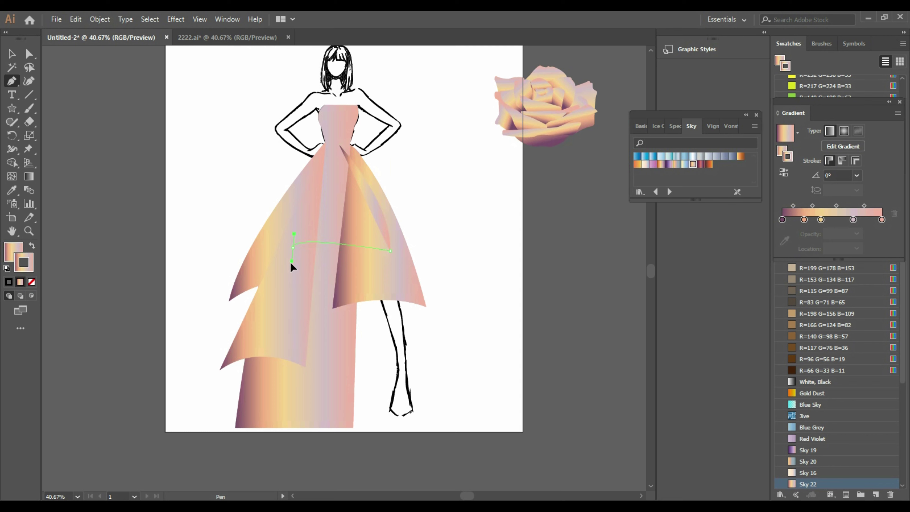
left_click_drag(291, 266, 248, 271)
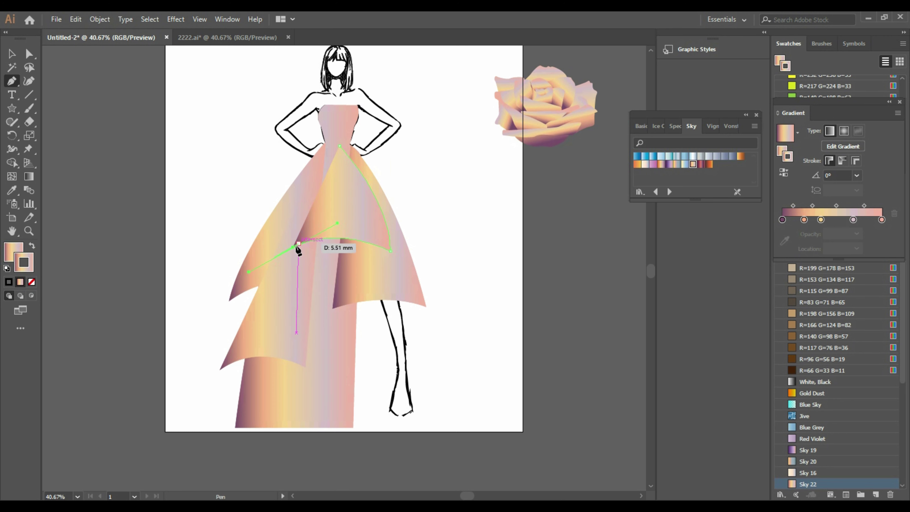
left_click_drag(339, 146, 356, 140)
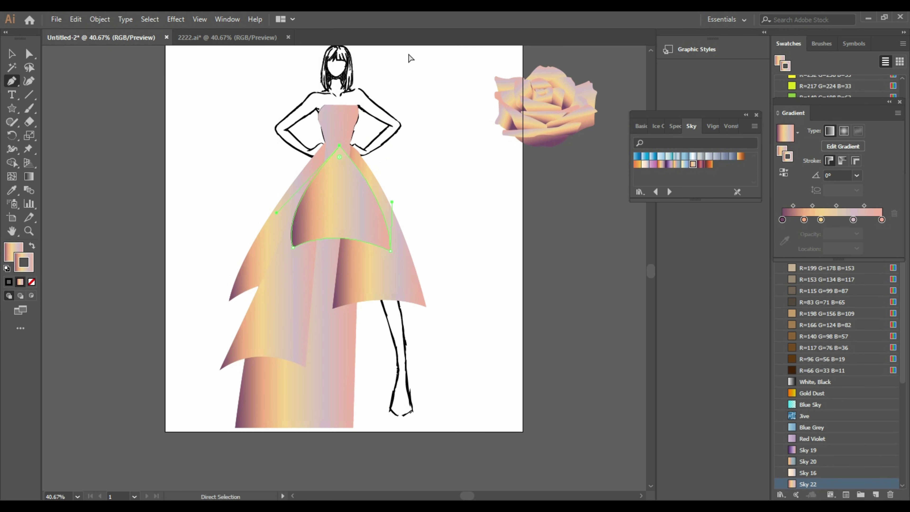
left_click_drag(338, 223, 249, 271)
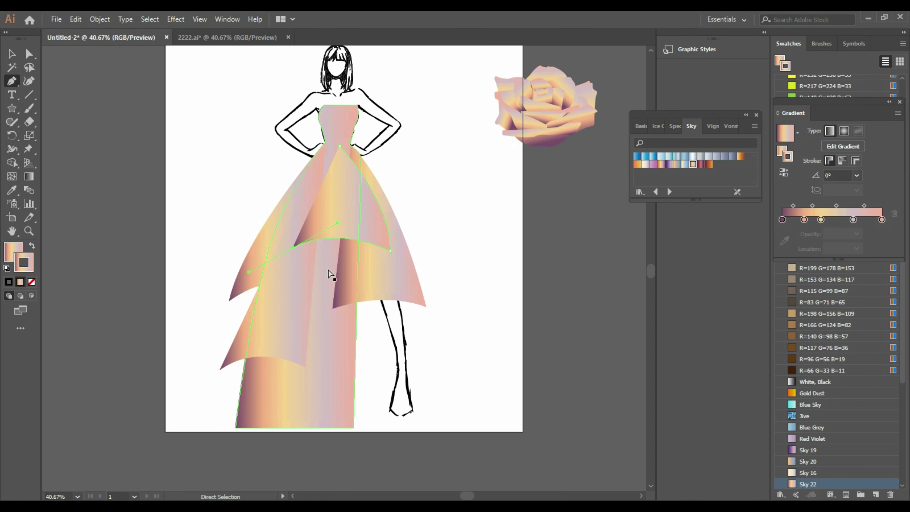
key("ctrl+z")
- Give the short front panel a straight hem at thigh level and close it at the waist with a curved left edge
left_click(287, 249)
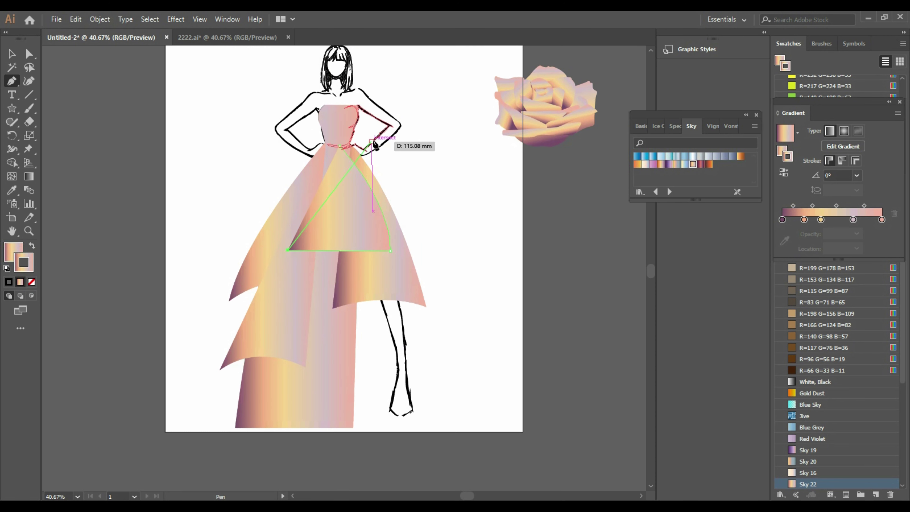
left_click(313, 156)
left_click(340, 146)
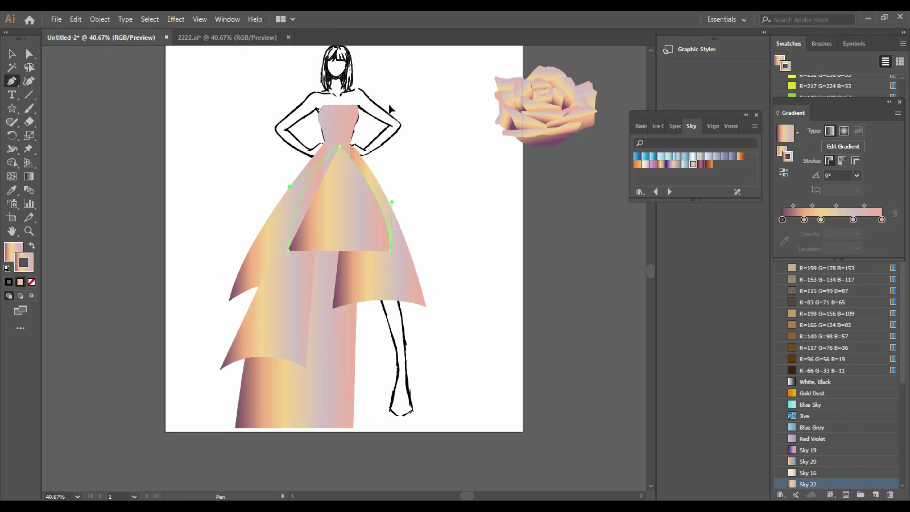
key("ctrl+z")
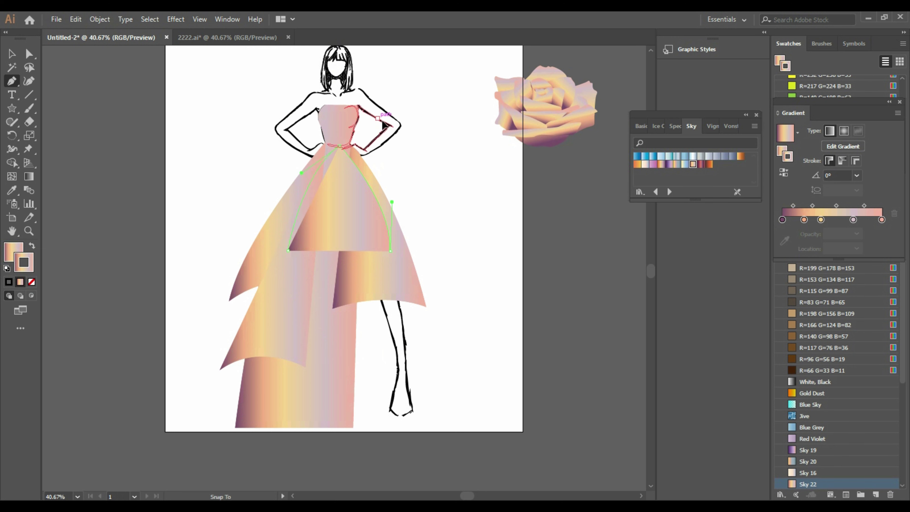
key("ctrl+z")
key("ctrl+z")
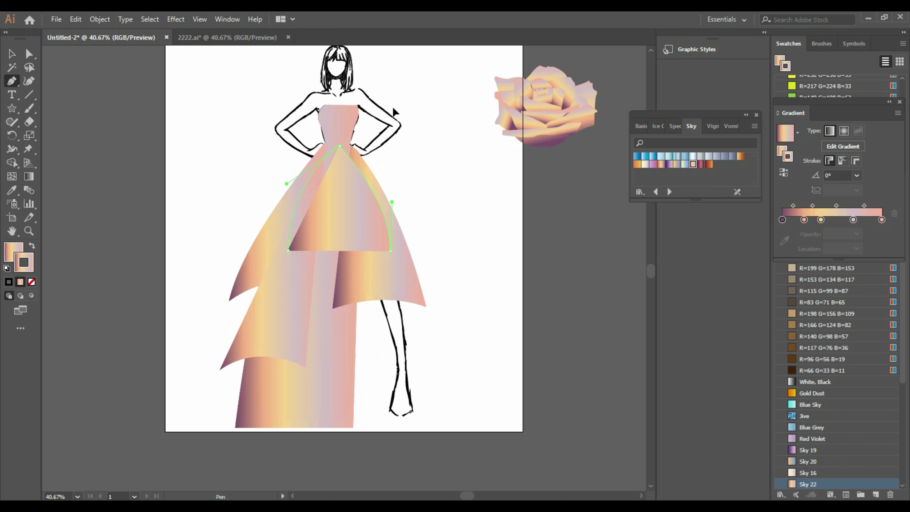
key("ctrl+z")
key("ctrl+shift+z")
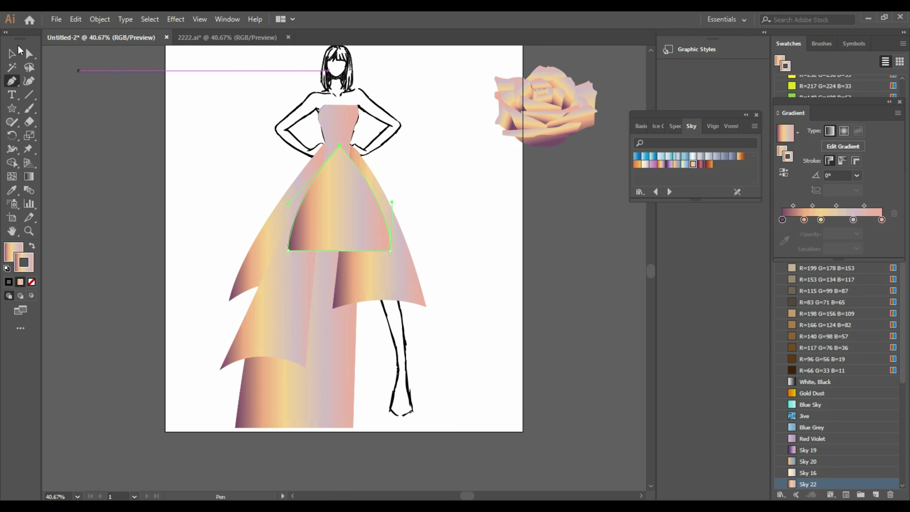
- Nudge the finished front panel slightly left so it sits centred over the waist, and deselect it
left_click(12, 53)
left_click(67, 189)
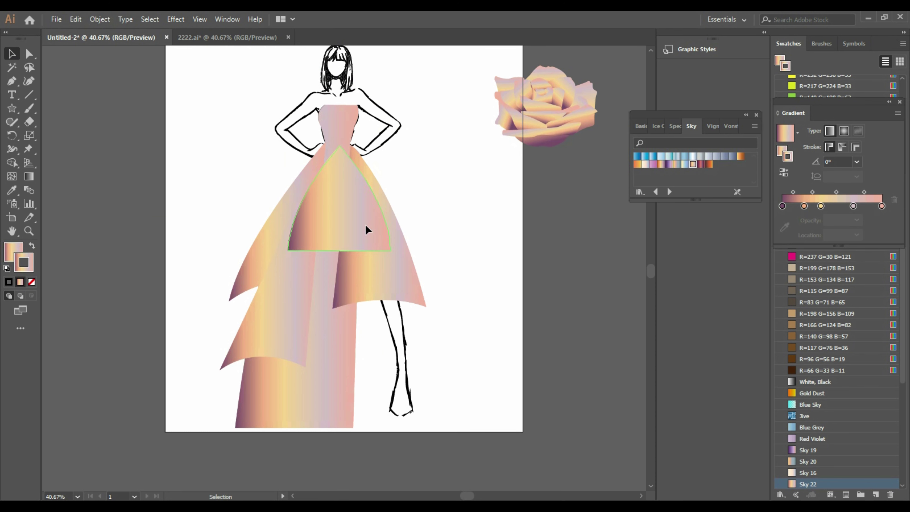
left_click_drag(366, 224, 363, 226)
left_click(479, 252)
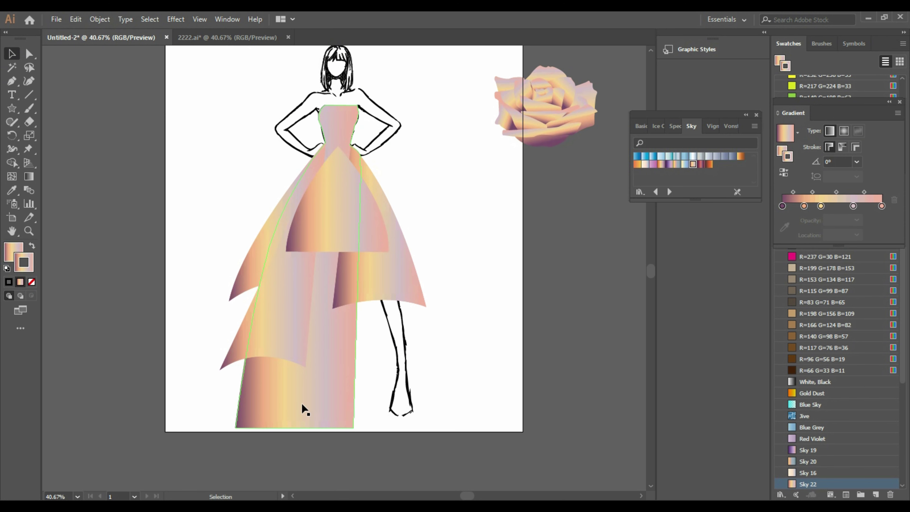
- Draw a closed bodice overlay for the left half of the torso, curving from mid-chest to a point below the waist
left_click(12, 82)
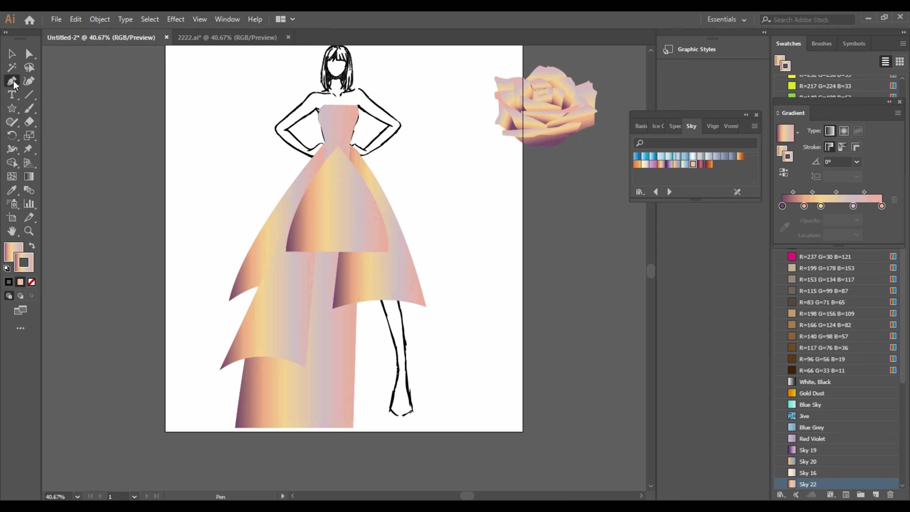
left_click(334, 123)
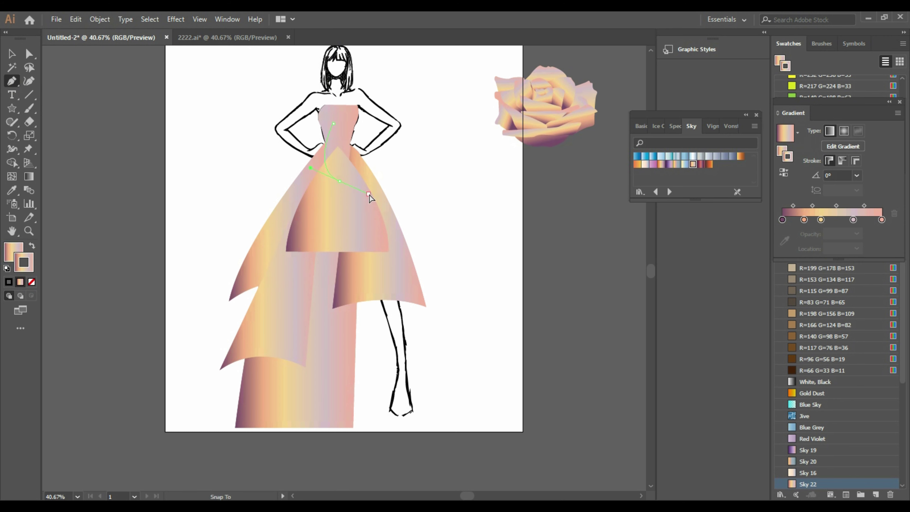
mouse_move(394, 240)
left_mouse_down()
mouse_move(393, 214)
mouse_move(388, 244)
mouse_move(400, 244)
left_mouse_up()
left_click(340, 182)
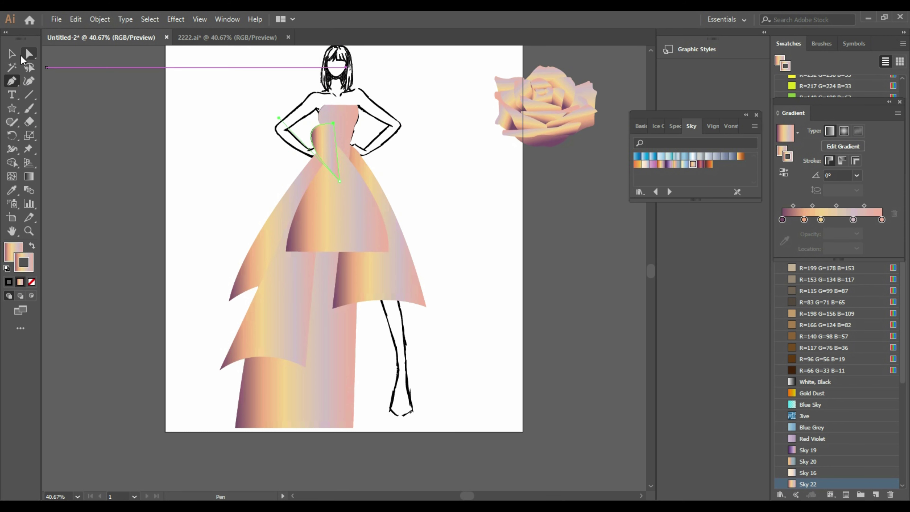
- Duplicate the bodice overlay, reflect the copy across the vertical axis and place it against the original as the other half
left_click(12, 54)
key("ctrl+c")
key("ctrl+v")
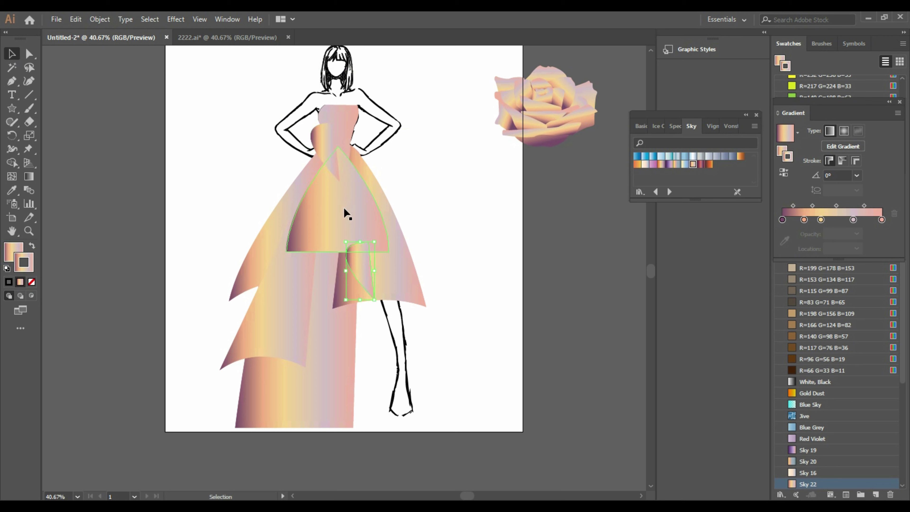
right_click(357, 269)
mouse_move(432, 197)
left_click(542, 240)
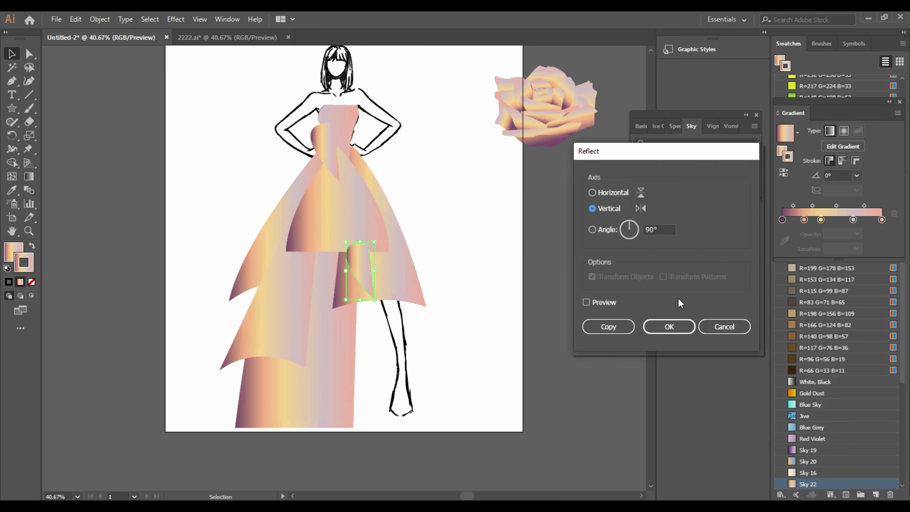
left_click(669, 327)
left_click_drag(357, 266, 351, 147)
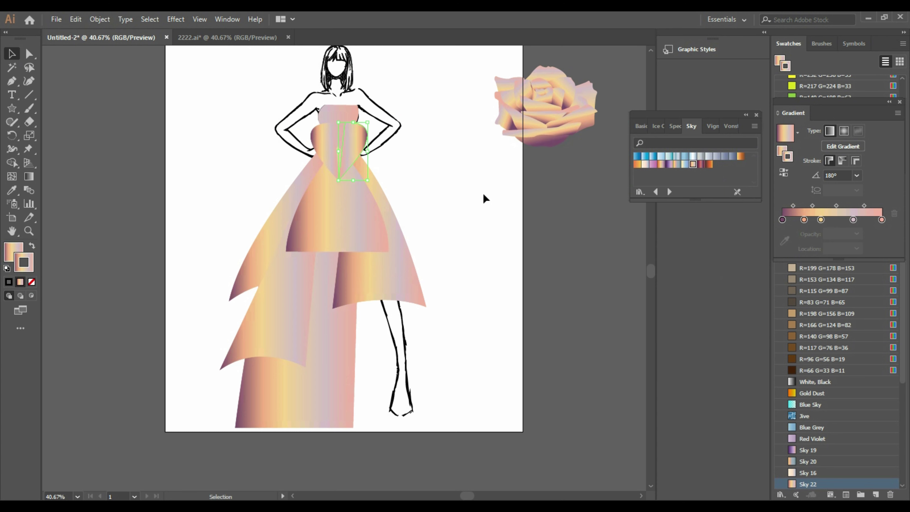
left_click(478, 201)
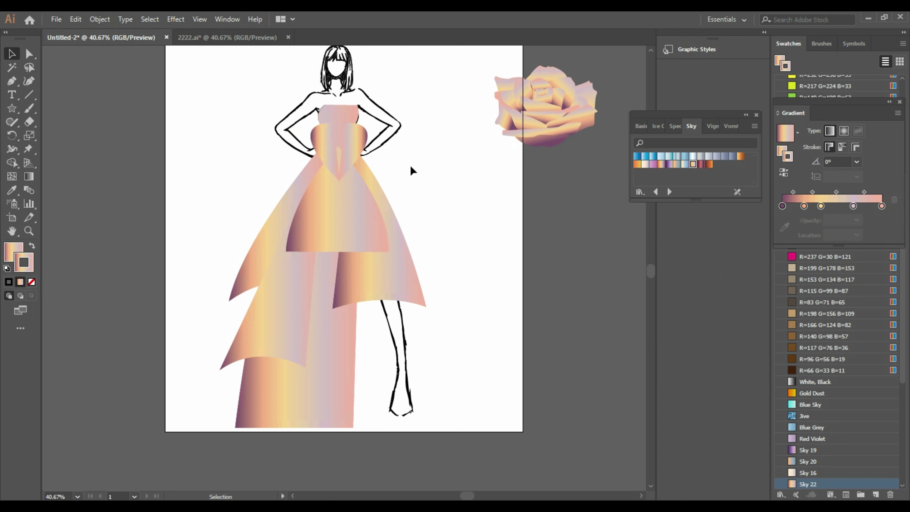
- Place the rose over the figure's left-hand shoulder as drawn, resize it to cover the shoulder and upper arm, and bring it to the front
left_click_drag(542, 106, 281, 104)
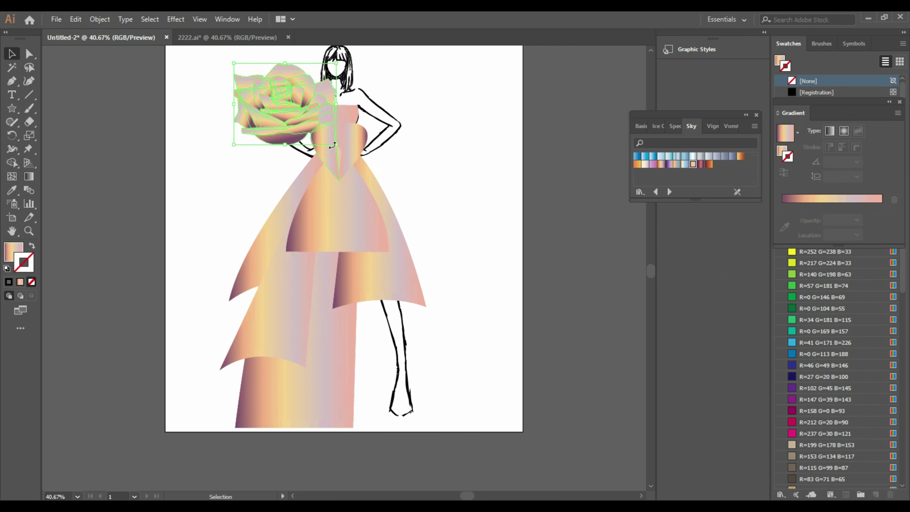
mouse_move(335, 143)
left_mouse_down()
mouse_move(340, 122)
mouse_move(316, 123)
mouse_move(344, 133)
left_mouse_up()
right_click(294, 107)
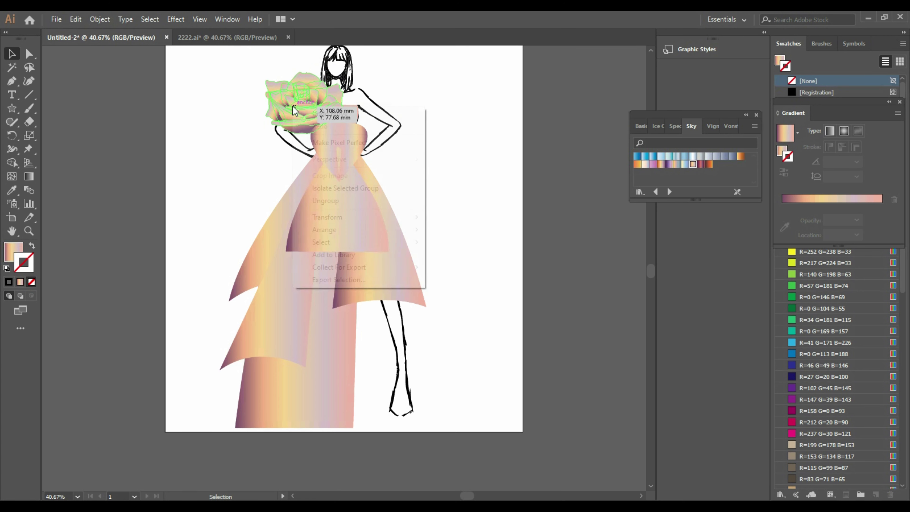
mouse_move(377, 229)
left_click(461, 230)
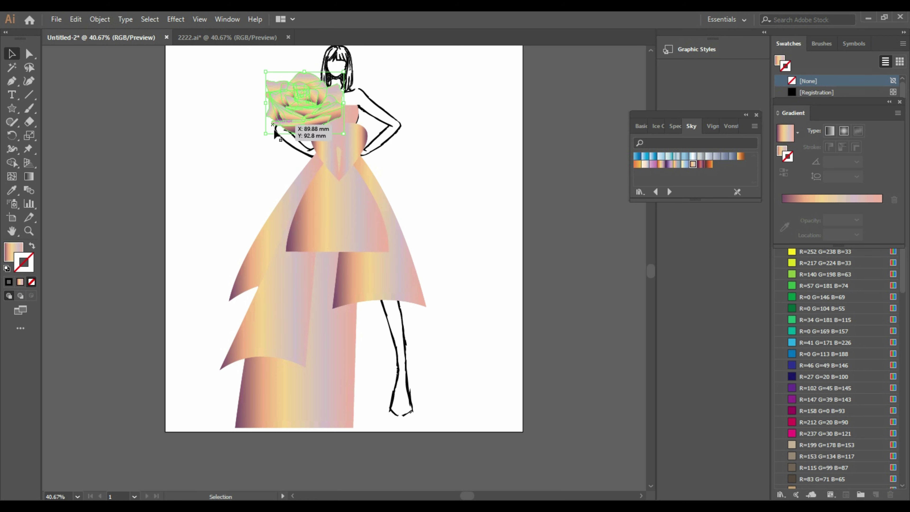
mouse_move(266, 134)
left_mouse_down()
mouse_move(245, 146)
mouse_move(253, 143)
left_mouse_up()
left_click(504, 161)
- Duplicate the shoulder rose, reflect the copy across the vertical axis and place it symmetrically over the opposite shoulder
left_click(282, 114)
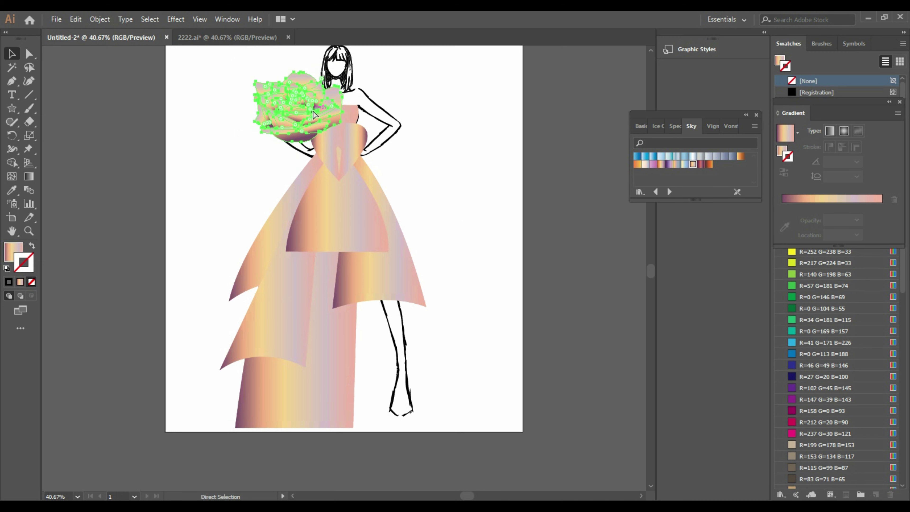
key("ctrl+c")
key("ctrl+v")
right_click(361, 276)
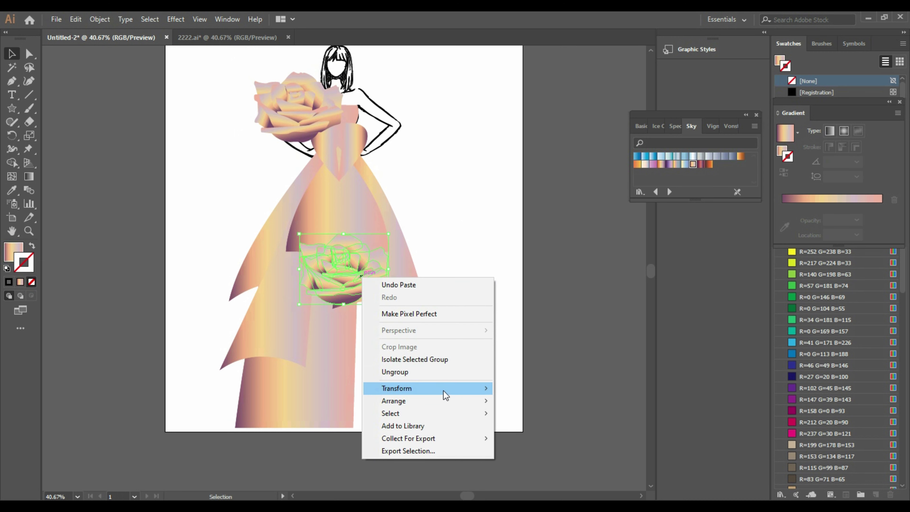
mouse_move(442, 388)
left_click(548, 431)
left_click(666, 325)
left_click_drag(303, 265, 375, 110)
left_click(455, 143)
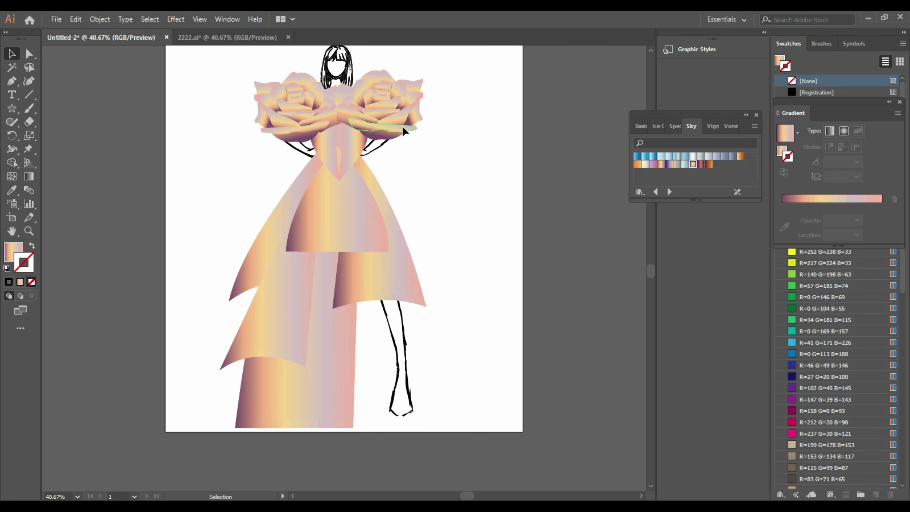
left_click(403, 126)
left_click(457, 150)
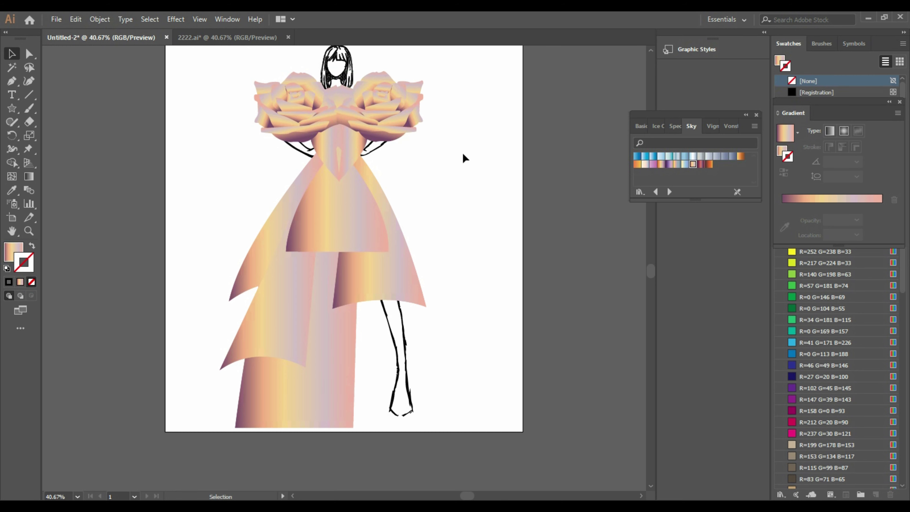
- Apply a solid black stroke to both halves of the bodice overlay
left_click(352, 160)
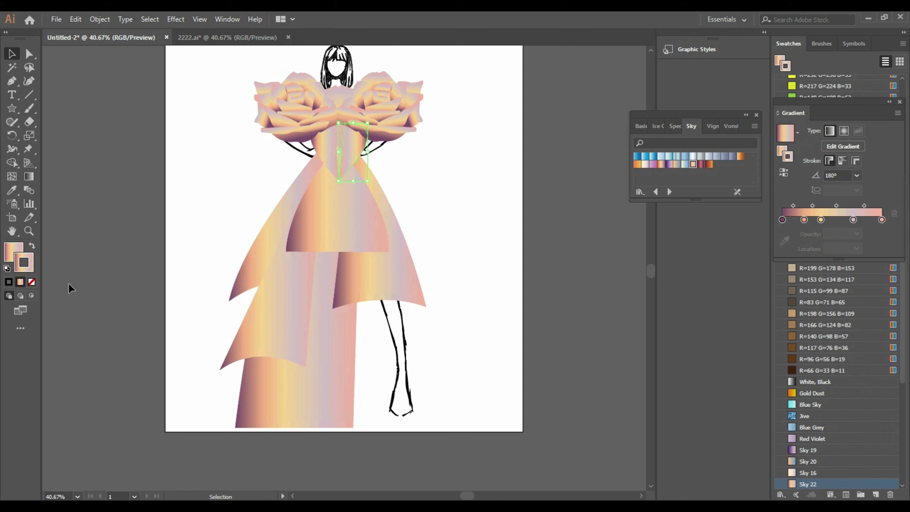
left_click(11, 283)
left_click(325, 168)
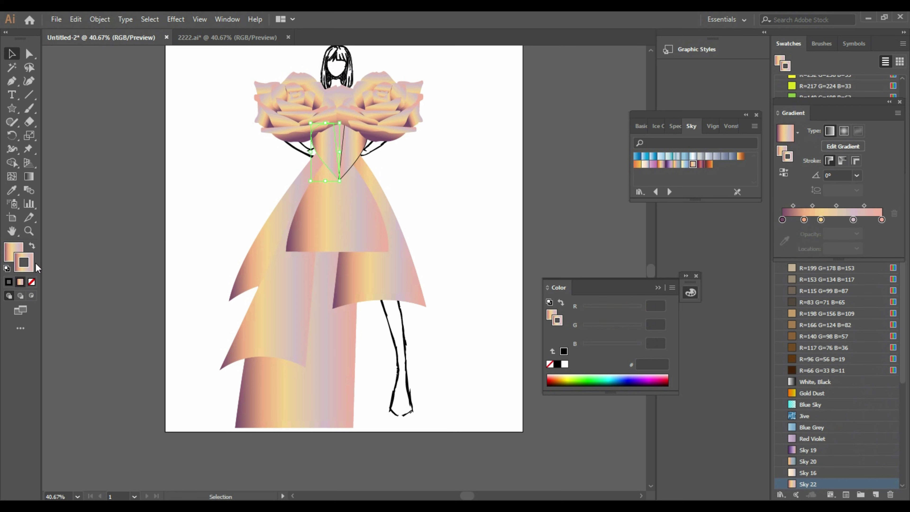
left_click(8, 283)
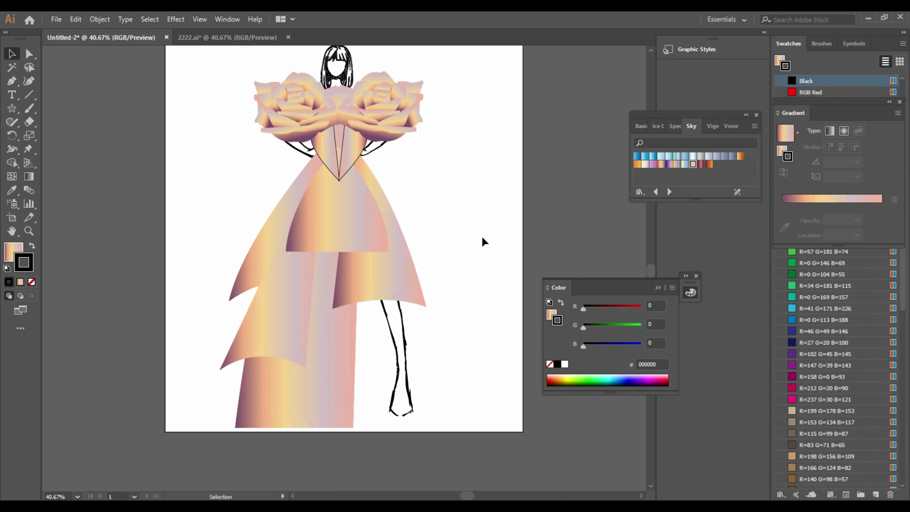
- Outline the front panel, the three side overlay panels and the base gown with a solid black stroke
left_click(385, 250)
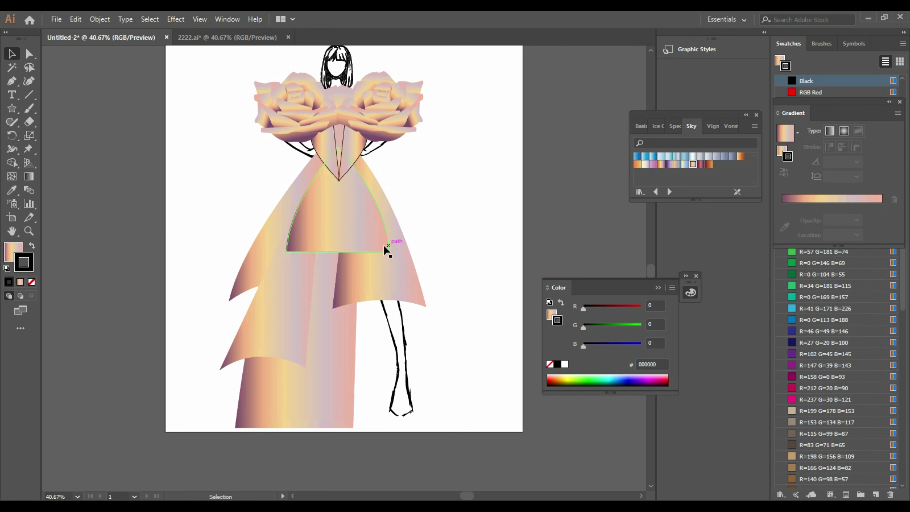
left_click(9, 283)
left_click(266, 255)
left_click(9, 282)
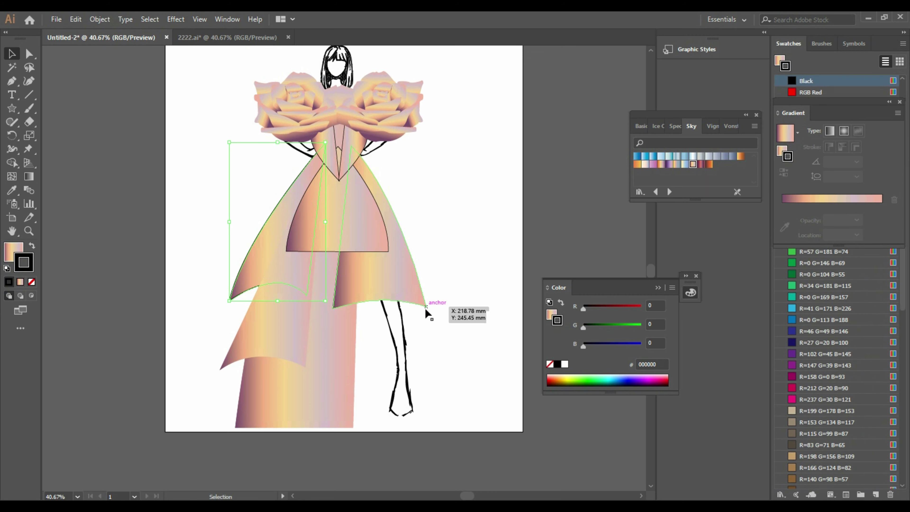
left_click(425, 308)
left_click(10, 283)
left_click(258, 346)
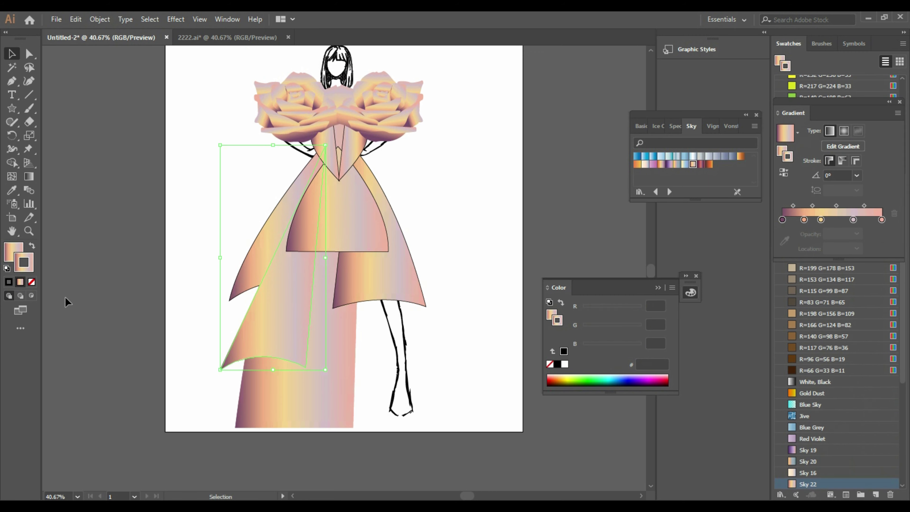
left_click(8, 282)
left_click(275, 419)
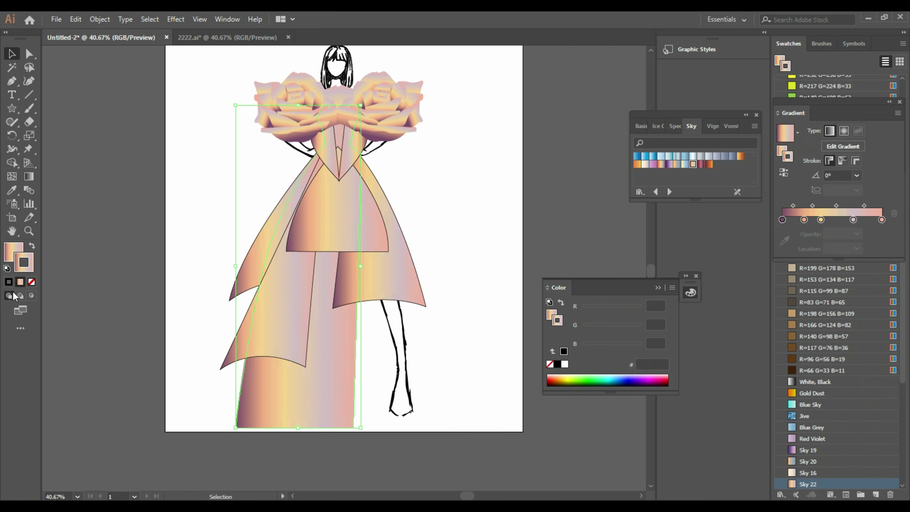
left_click(8, 283)
- Apply a solid black stroke to both shoulder roses and close the floating colour settings
left_click(293, 97)
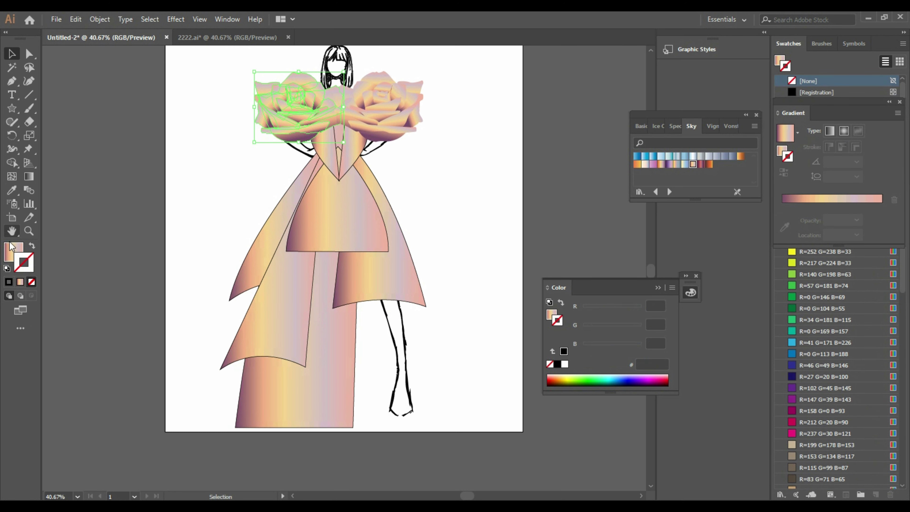
left_click(9, 282)
left_click(403, 117)
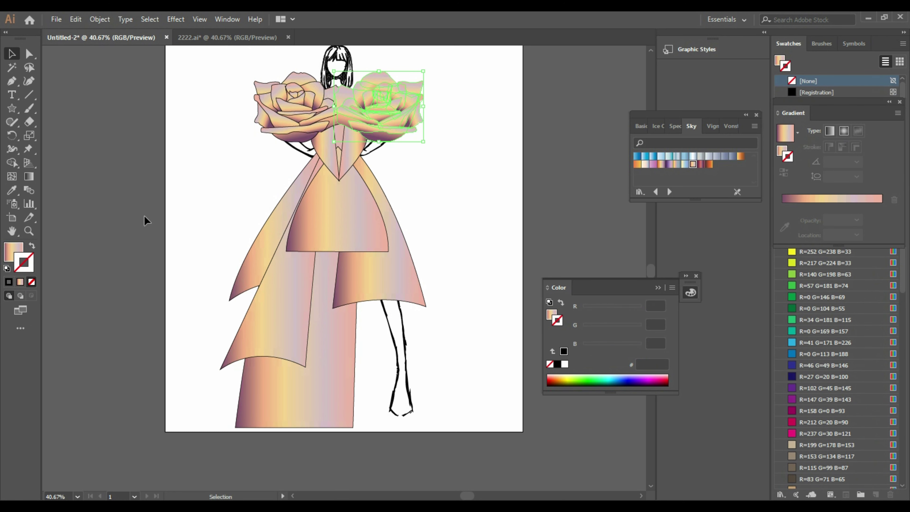
left_click(8, 282)
left_click(511, 195)
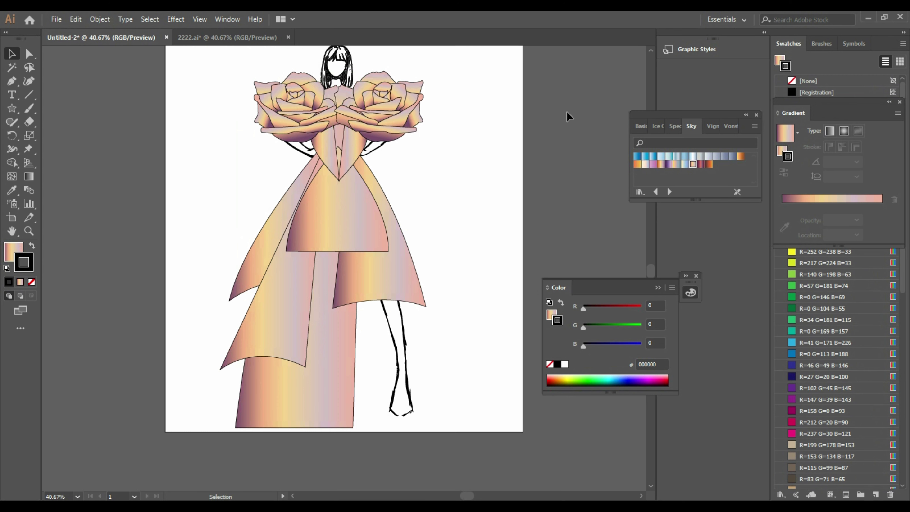
left_click(696, 275)
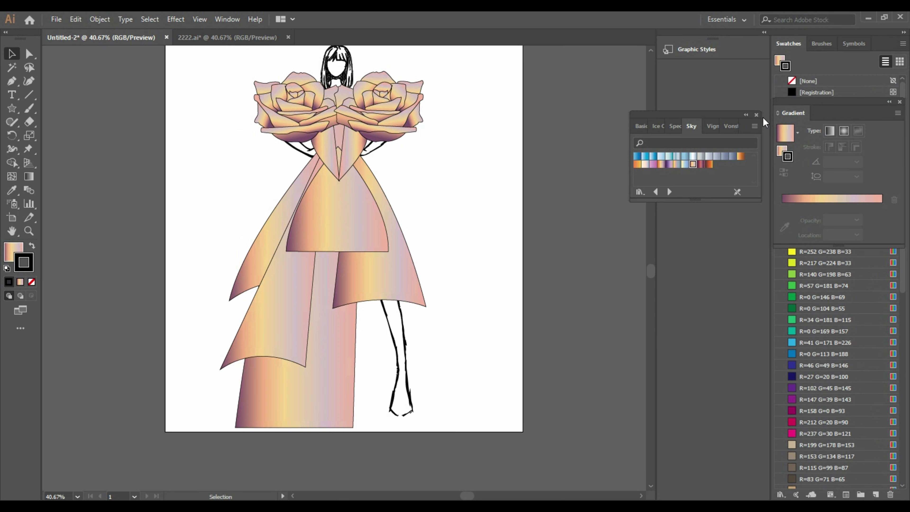
- Close the floating swatch library and draw a closed, curved side overlay panel with the Pen tool, sweeping outward from the waist
left_click(757, 114)
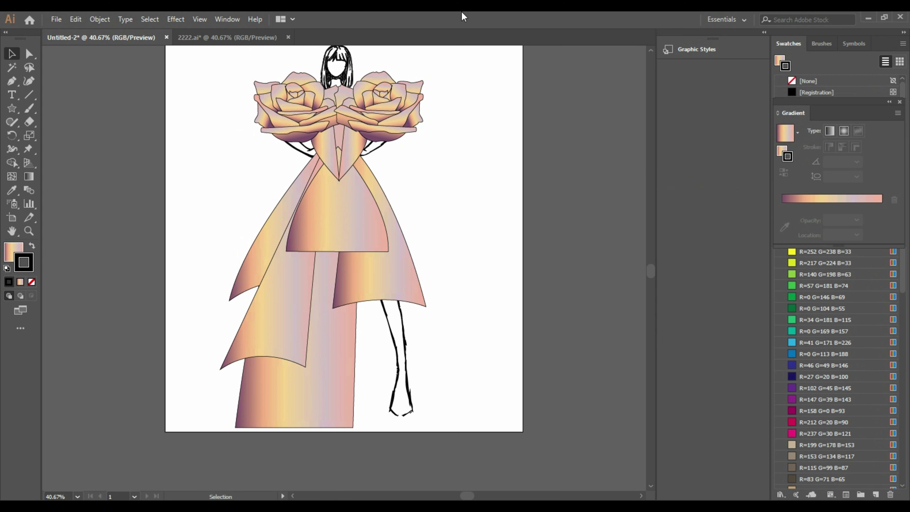
left_click(12, 81)
left_click(323, 149)
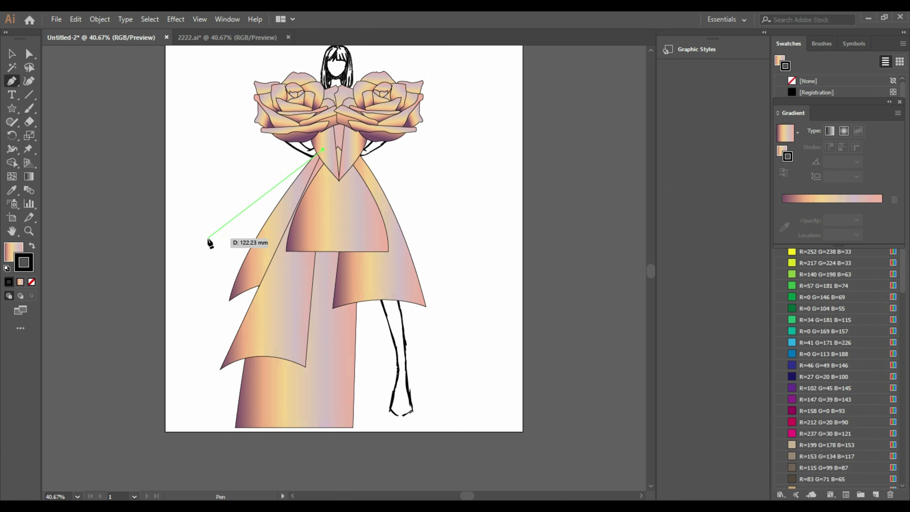
left_click_drag(208, 239, 169, 305)
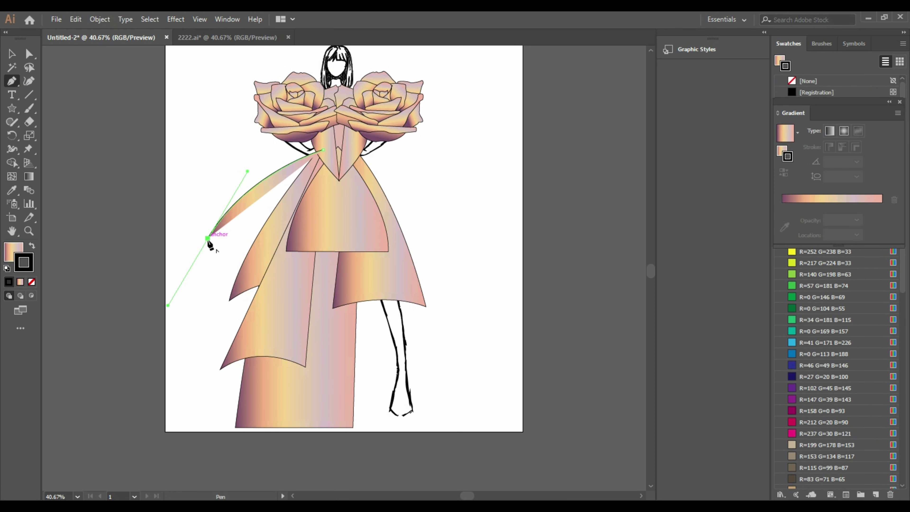
left_click_drag(286, 225, 301, 251)
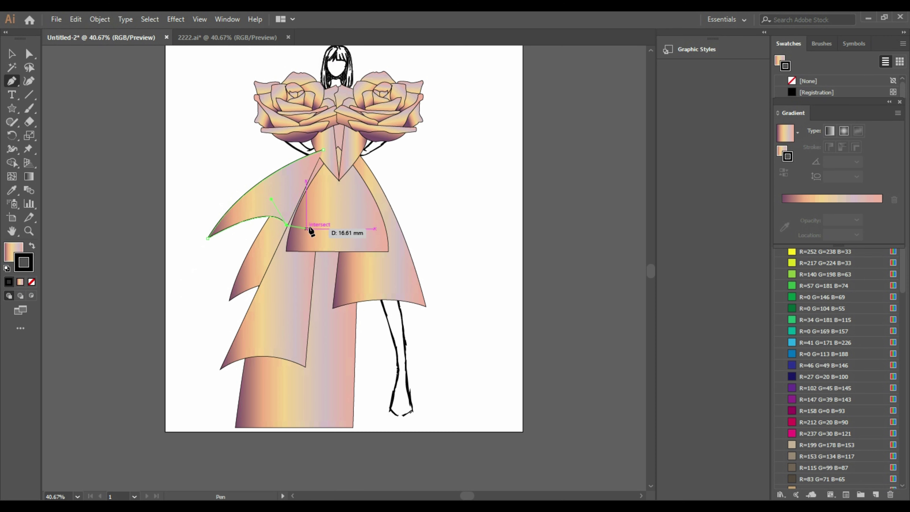
left_click(322, 150)
- Rotate the new side panel by about 11° and move it down so its tip meets the waist
key("v")
left_click_drag(275, 217, 276, 219)
left_click_drag(328, 244, 337, 230)
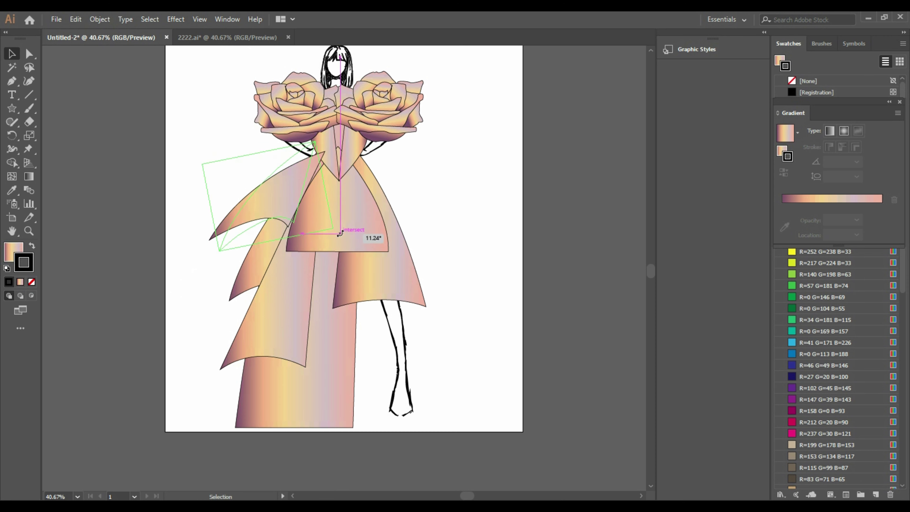
left_click_drag(295, 198, 299, 218)
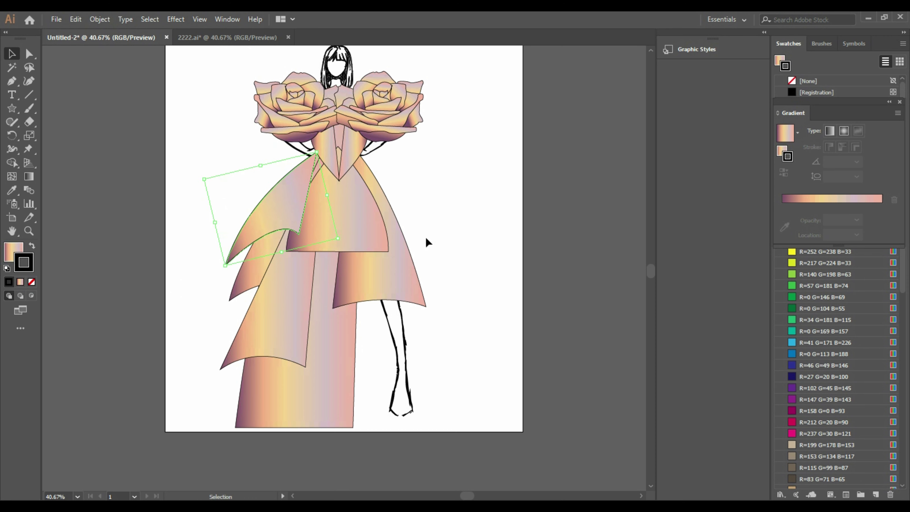
- Enlarge the new side panel, rotate it to flare outward, reposition its tip at the waist and widen it slightly
left_click(448, 222)
left_click(254, 221)
left_click_drag(204, 180, 155, 144)
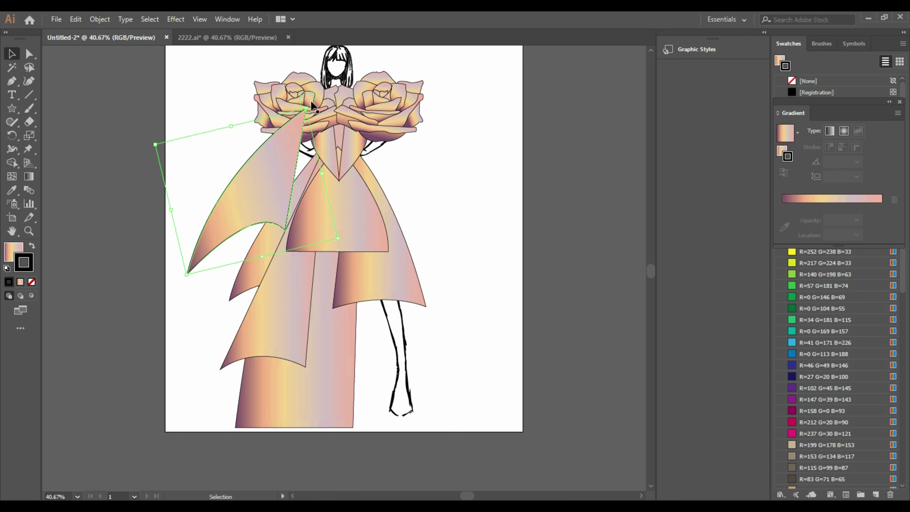
left_click_drag(312, 105, 328, 121)
left_click_drag(260, 177, 258, 202)
left_click(315, 230)
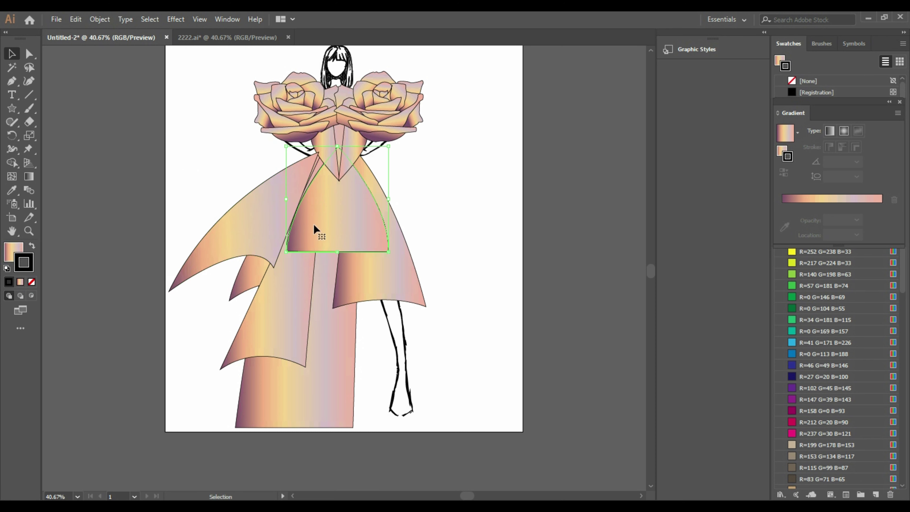
left_click(265, 245)
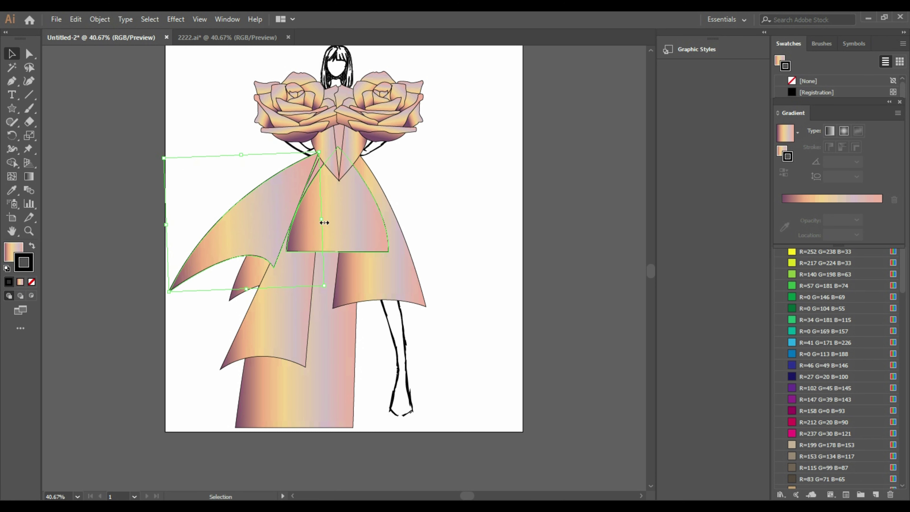
left_click_drag(324, 221, 328, 220)
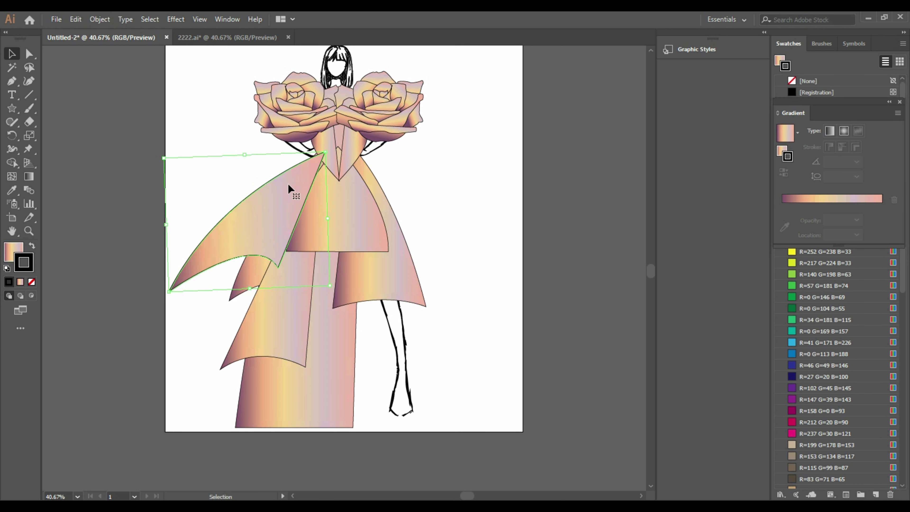
- Nudge the new side panel outward and down, and rotate it slightly to align its tip with the waist
key("Left")
key("Left")
key("Left")
key("Left")
key("Left")
key("Left")
key("Down")
key("Down")
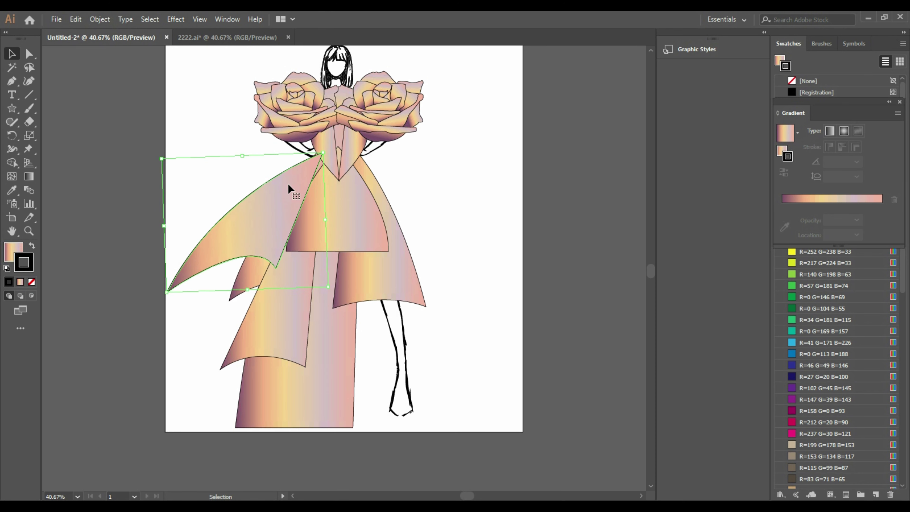
key("Left")
key("Left")
key("Left")
key("Down")
key("Down")
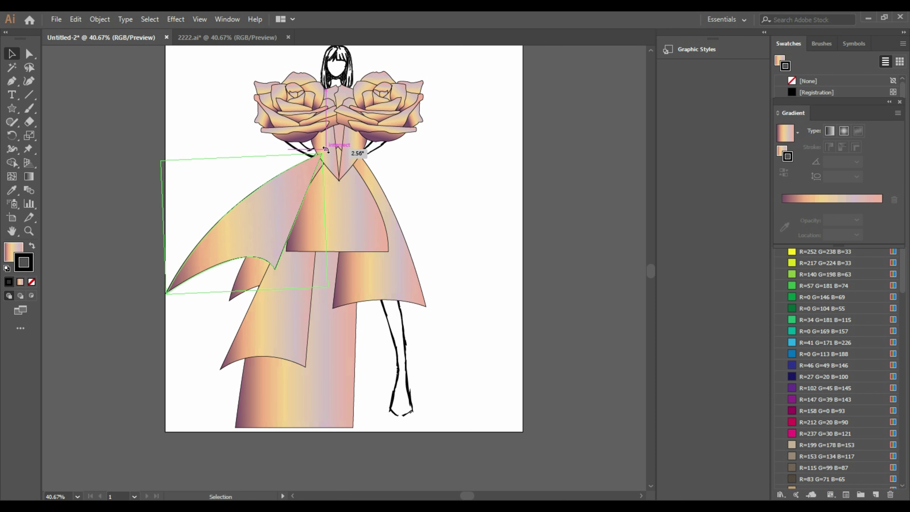
left_click_drag(327, 150, 325, 152)
right_click(332, 229)
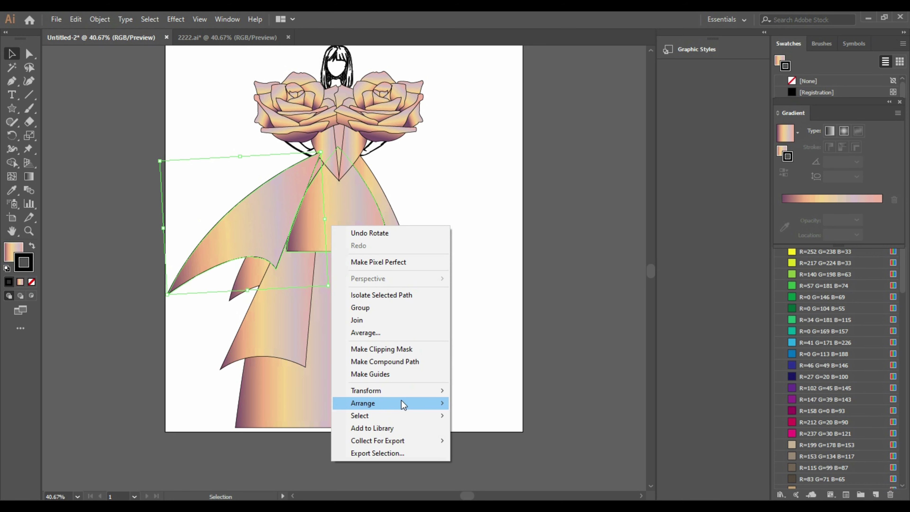
mouse_move(403, 403)
left_click(473, 404)
left_click(480, 322)
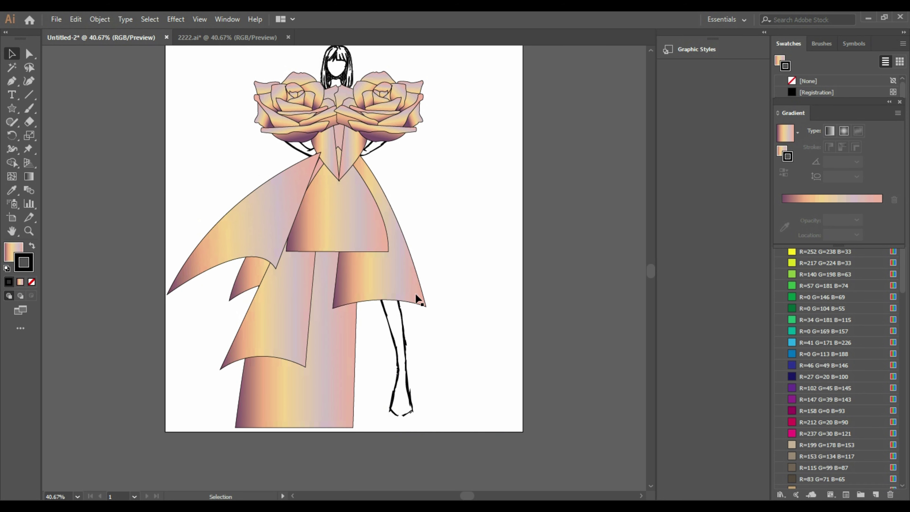
- Send the new side panel to the back, behind the other gown panels
left_click(244, 223)
right_click(244, 219)
mouse_move(304, 396)
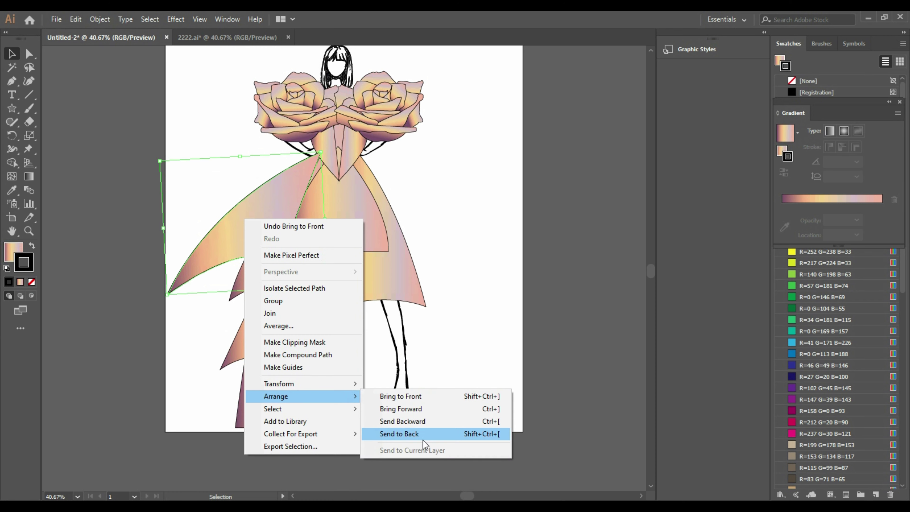
left_click(423, 439)
left_click(466, 335)
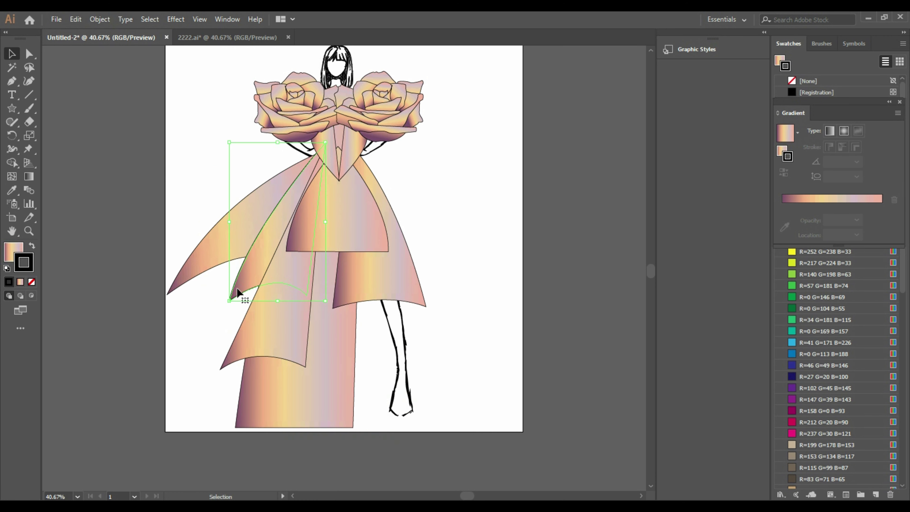
- Stretch the existing overlay panels on the train side outward and widen the base gown to about 138.7 mm
left_click_drag(229, 300, 189, 373)
left_click(242, 405)
left_click_drag(235, 428, 196, 428)
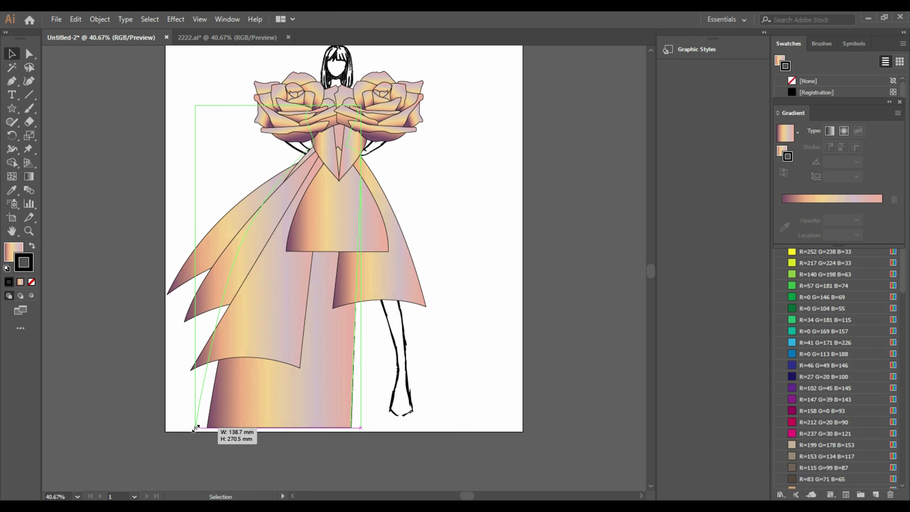
left_click(525, 333)
- Enlarge the short side panel over the bare leg outward and slightly downward
left_click(417, 305)
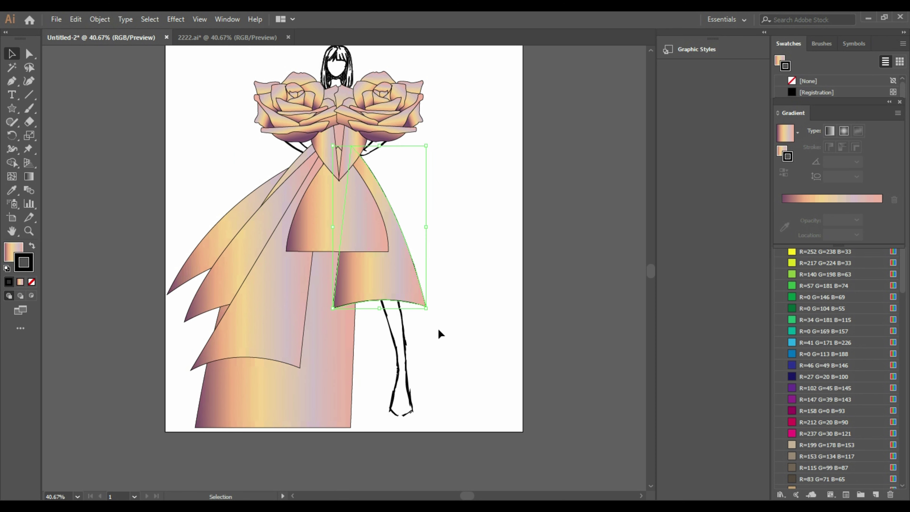
left_click_drag(427, 307, 448, 314)
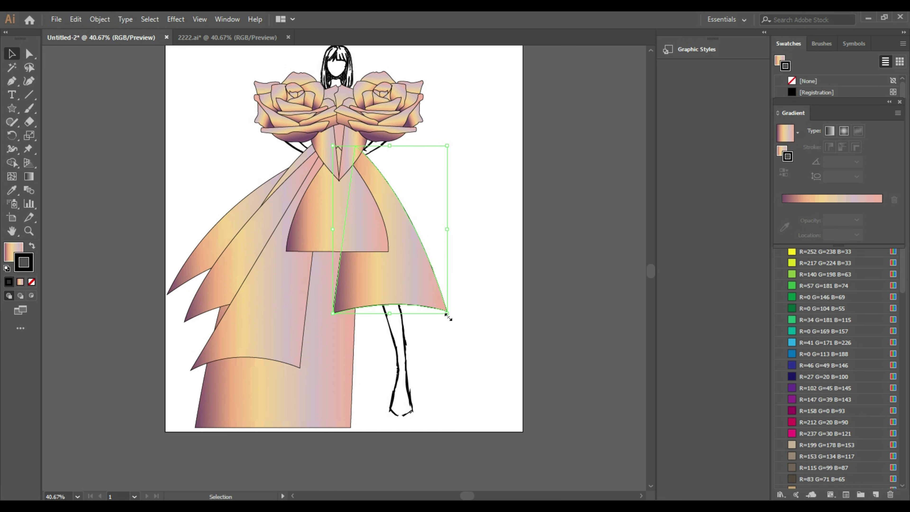
left_click(473, 247)
- Duplicate the long side overlay panel and place the copy lower over the base gown
scroll(473, 246, "up", 2)
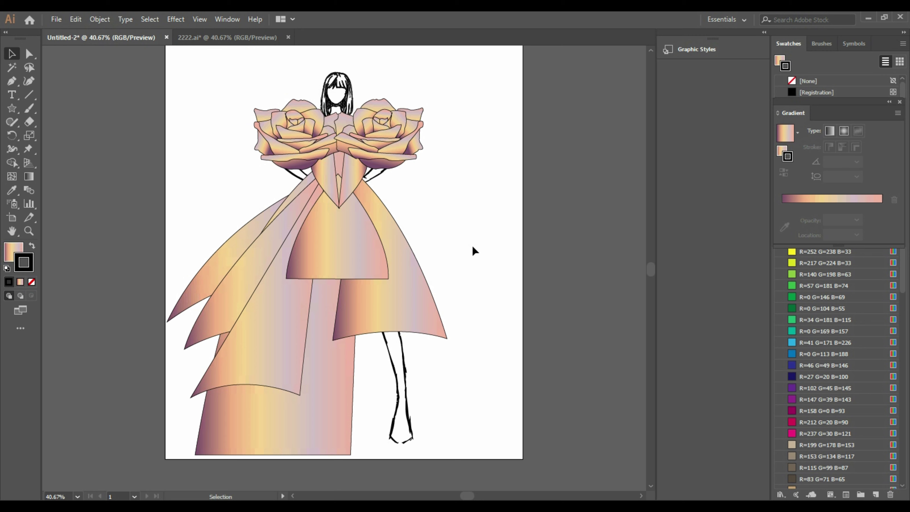
left_click(278, 345)
key("ctrl+c")
key("ctrl+v")
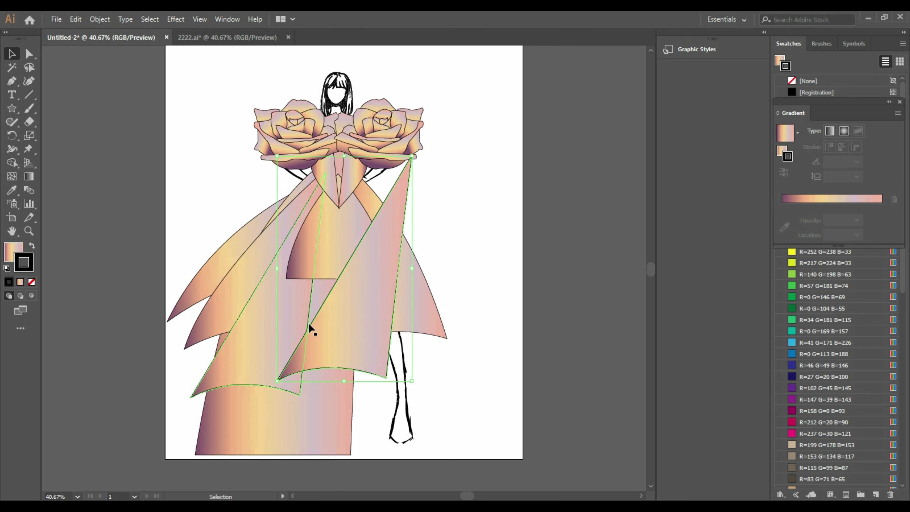
left_click_drag(308, 323, 264, 384)
- Bring the short front panel to the front and shift the duplicated lower panel slightly inward beneath it
right_click(364, 266)
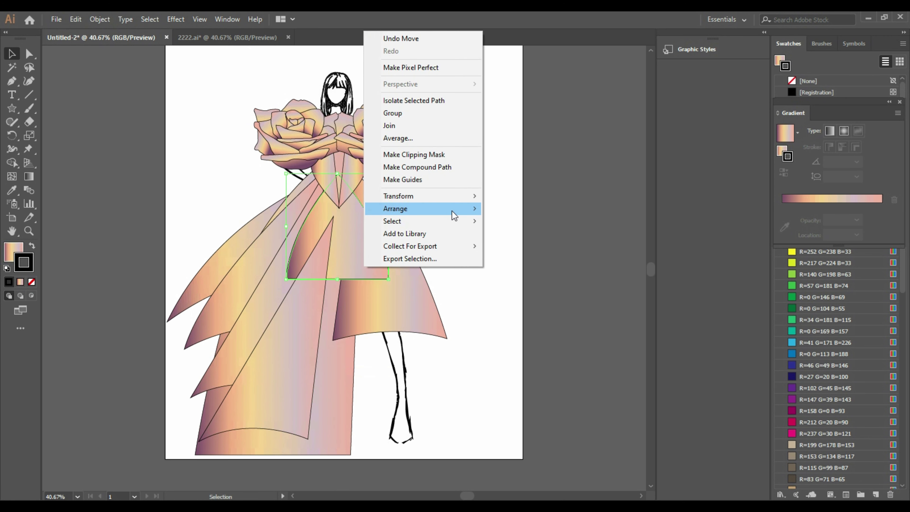
mouse_move(454, 215)
left_click(509, 205)
left_click(483, 326)
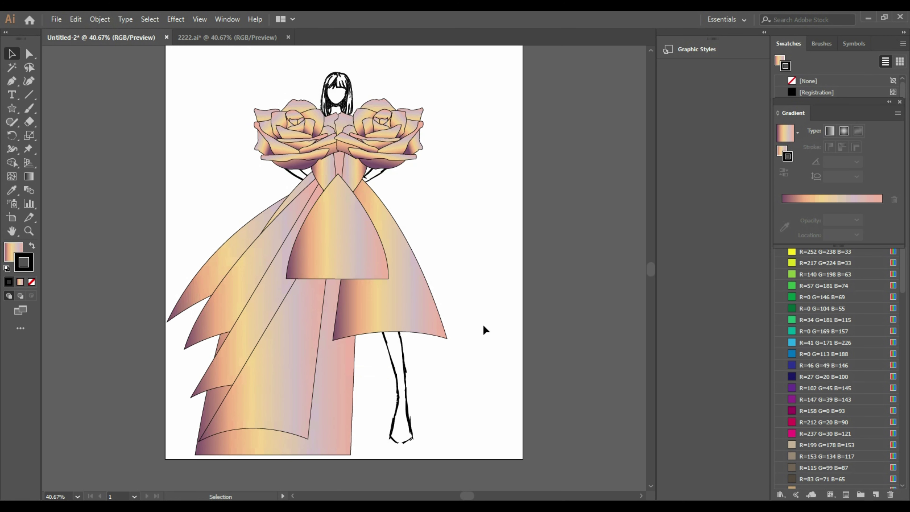
left_click(272, 403)
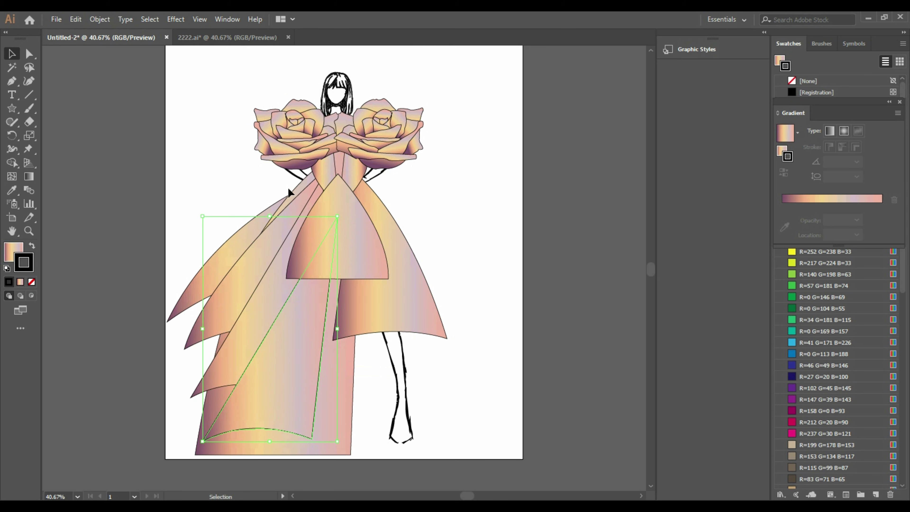
left_click(492, 190)
scroll(493, 185, "up", 1)
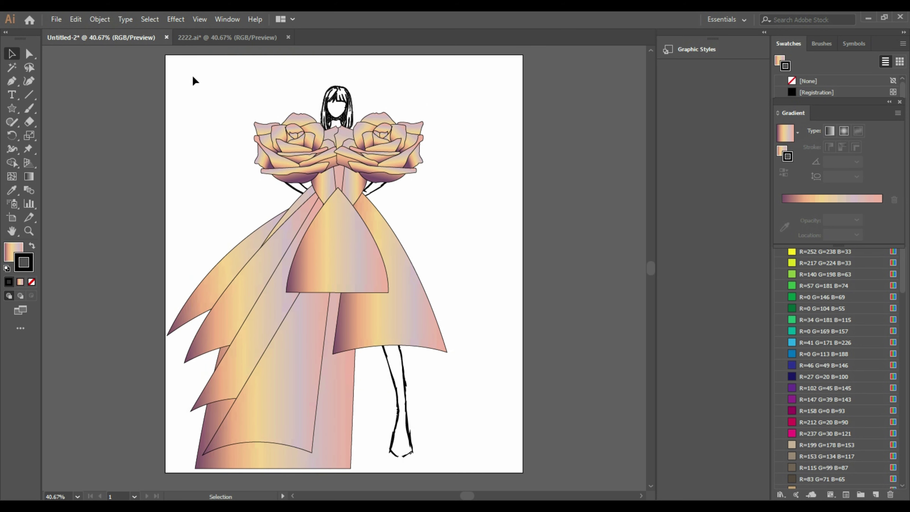
mouse_move(194, 81)
left_mouse_down()
mouse_move(423, 271)
mouse_move(504, 473)
mouse_move(486, 445)
left_mouse_up()
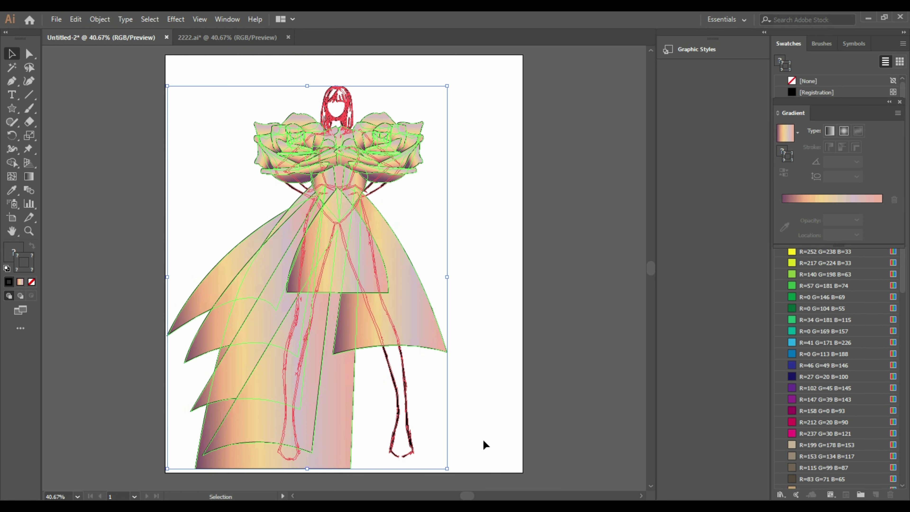
right_click(453, 384)
left_click(578, 149)
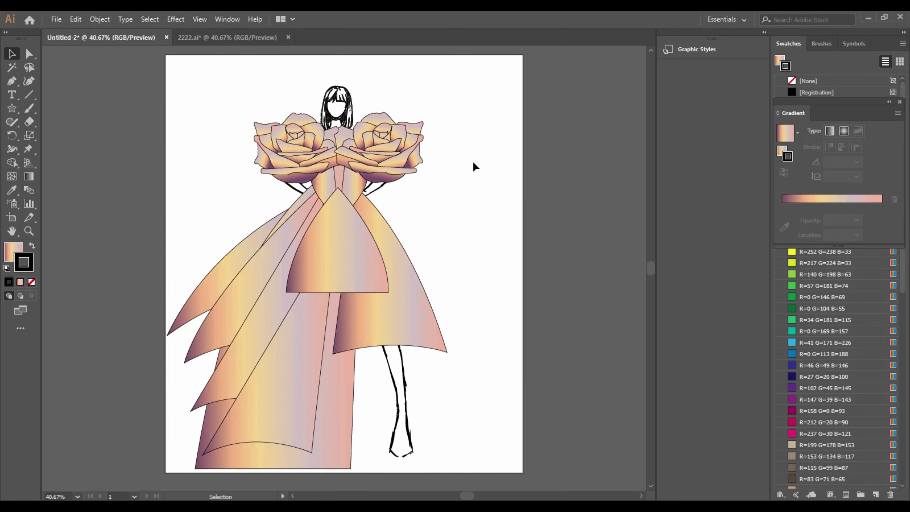
- Select the figure with the entire gown and move it horizontally toward the centre of the artboard
mouse_move(178, 91)
left_mouse_down()
mouse_move(463, 374)
mouse_move(490, 459)
left_mouse_up()
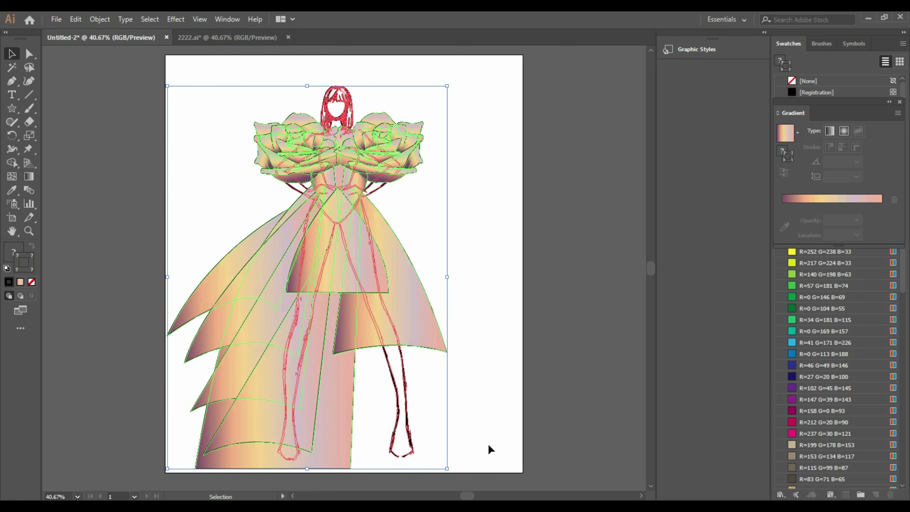
key("Right")
key("Right")
key("Right")
key("Right")
key("Right")
key("Right")
key("Right")
key("Right")
key("Right")
key("Right")
key("Right")
key("Right")
key("Right")
key("Right")
key("Right")
key("Right")
key("Right")
key("Right")
key("Right")
key("Right")
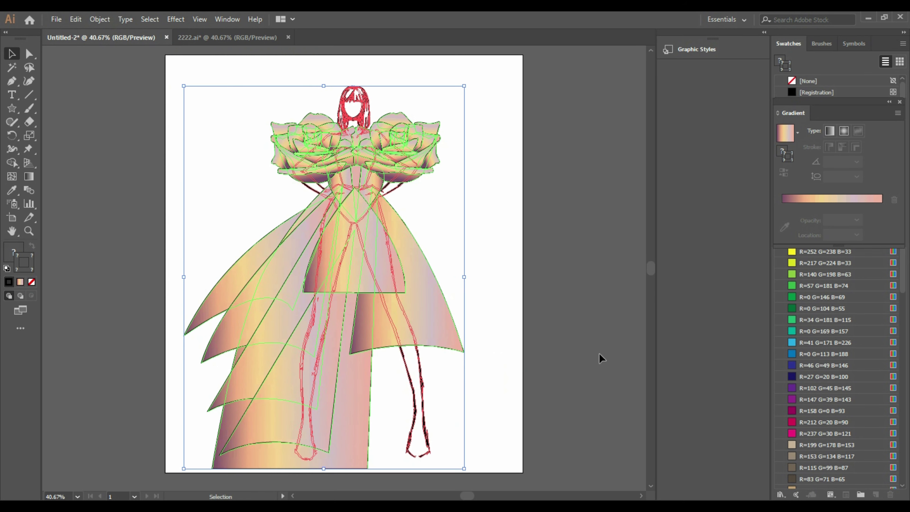
left_click(122, 162)
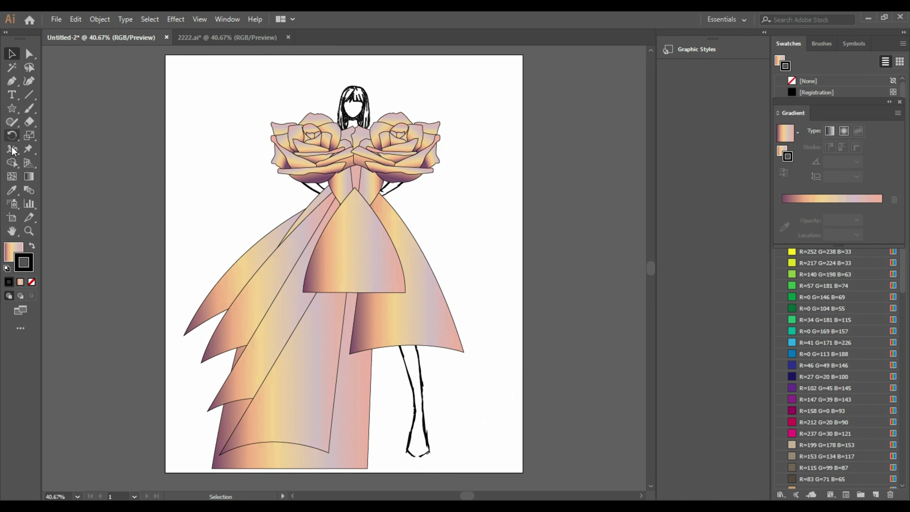
- Draw a rectangle covering the whole artboard and send it to the back as a background
left_click(12, 114)
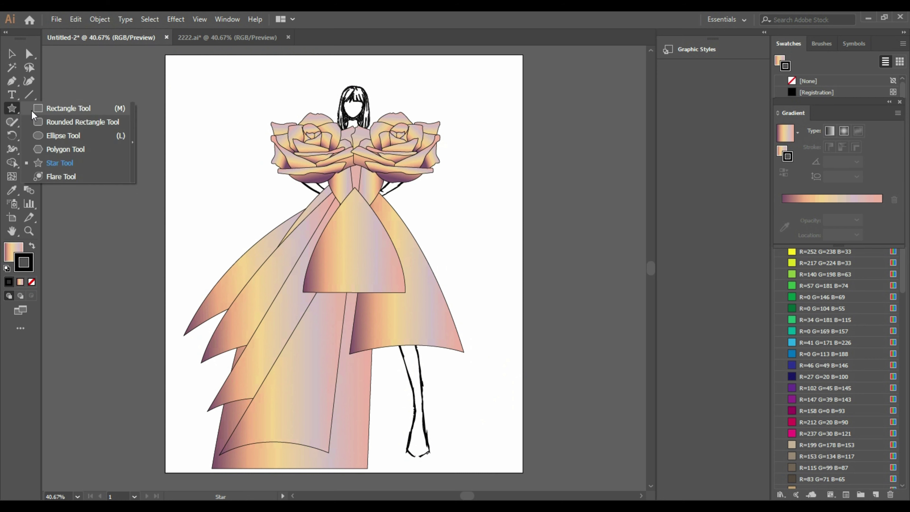
left_click(61, 105)
left_click_drag(166, 55, 523, 473)
right_click(317, 359)
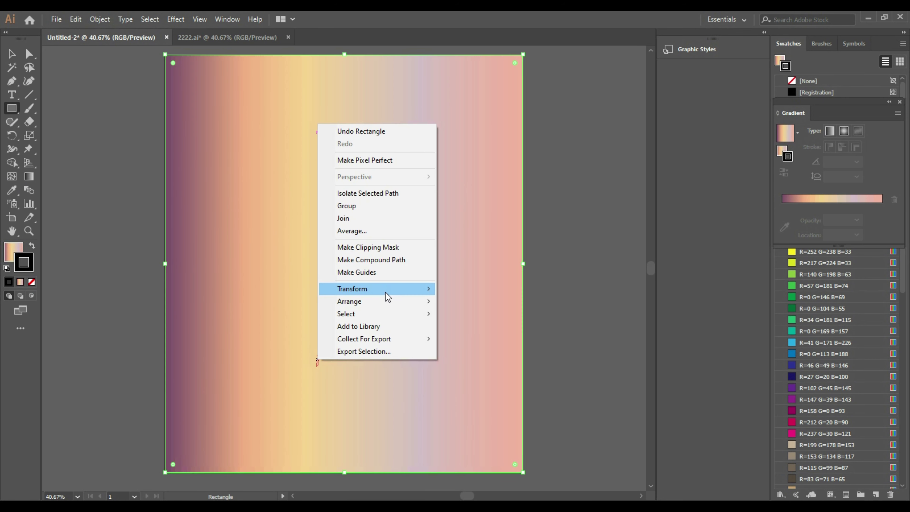
mouse_move(409, 302)
left_click(499, 343)
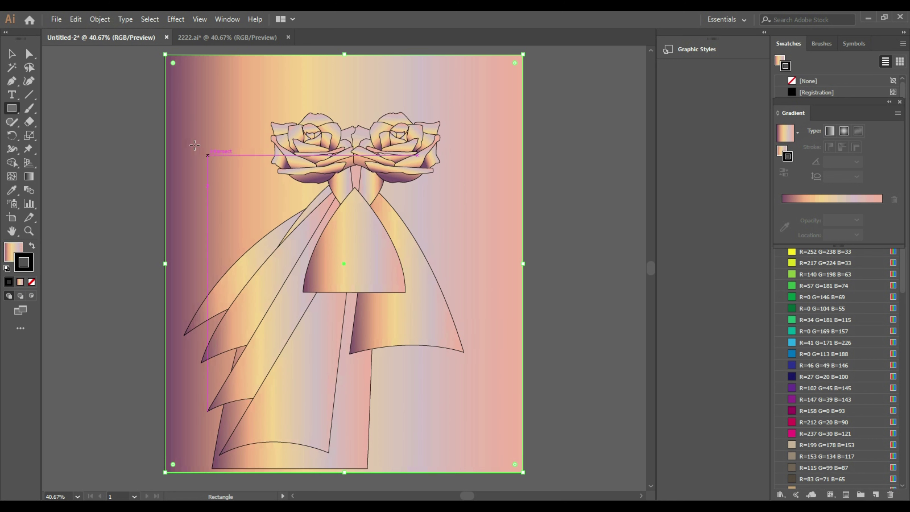
- Open the Sky gradient library and give the background rectangle a Sky 21 fill and a Sky 11 stroke
left_click(12, 54)
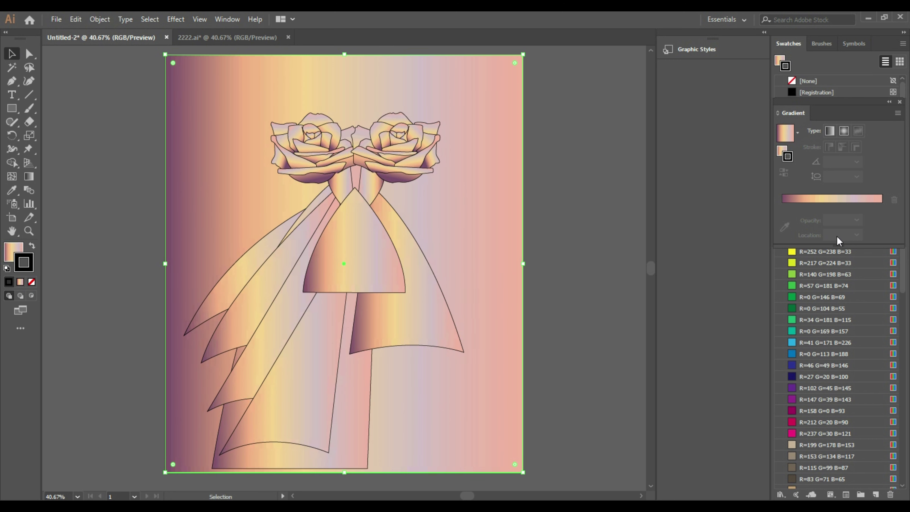
left_click(781, 495)
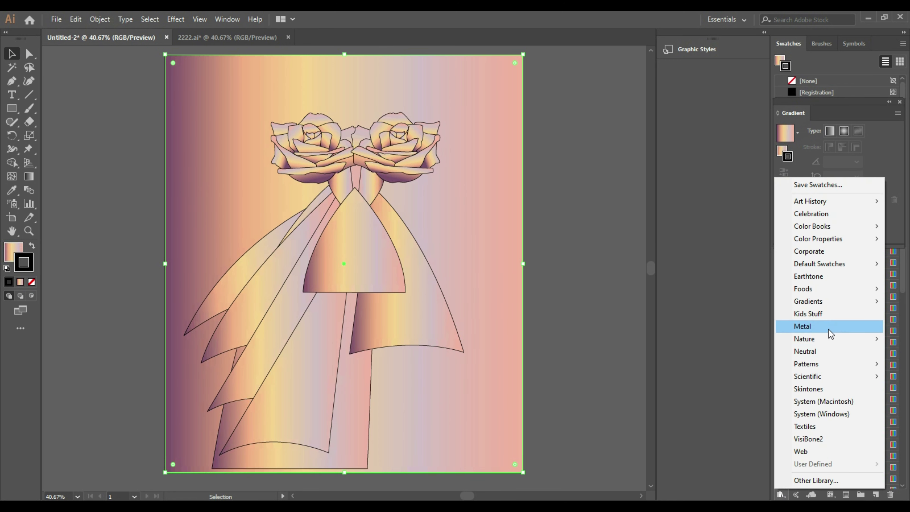
mouse_move(831, 300)
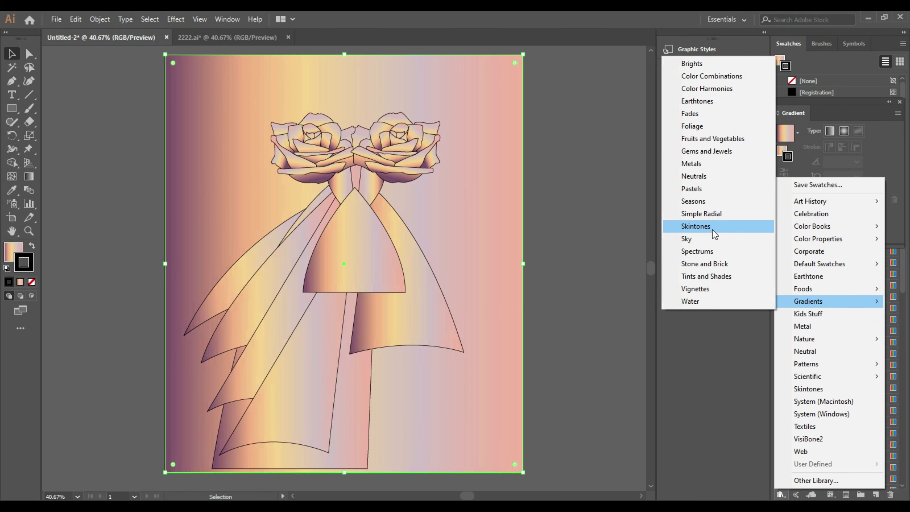
left_click(698, 238)
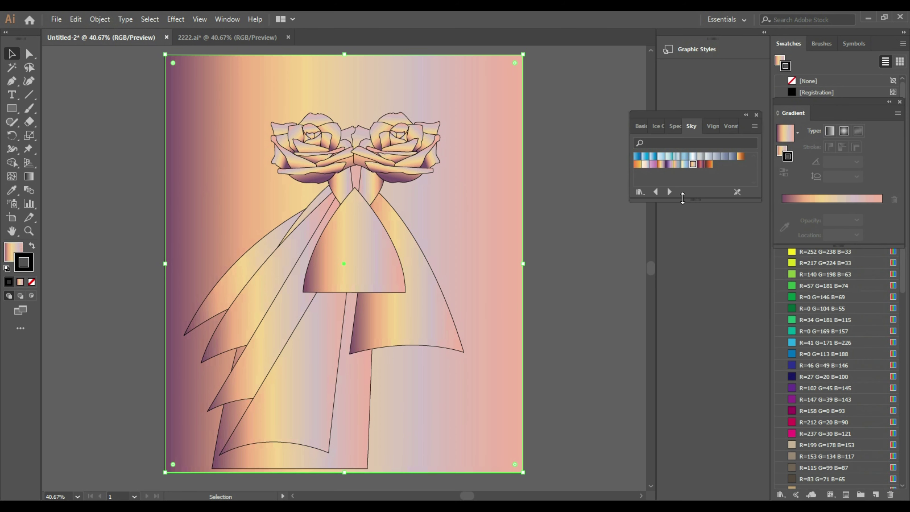
left_click(685, 164)
left_click(32, 246)
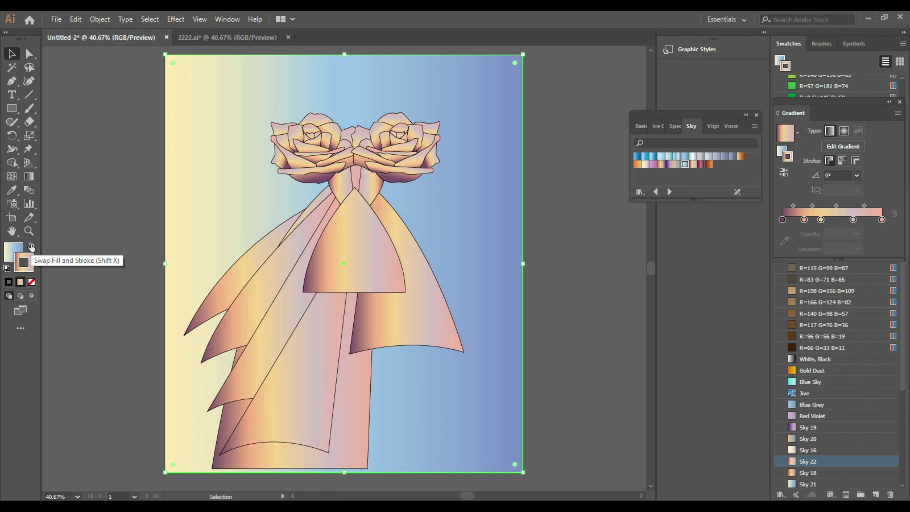
left_click(716, 156)
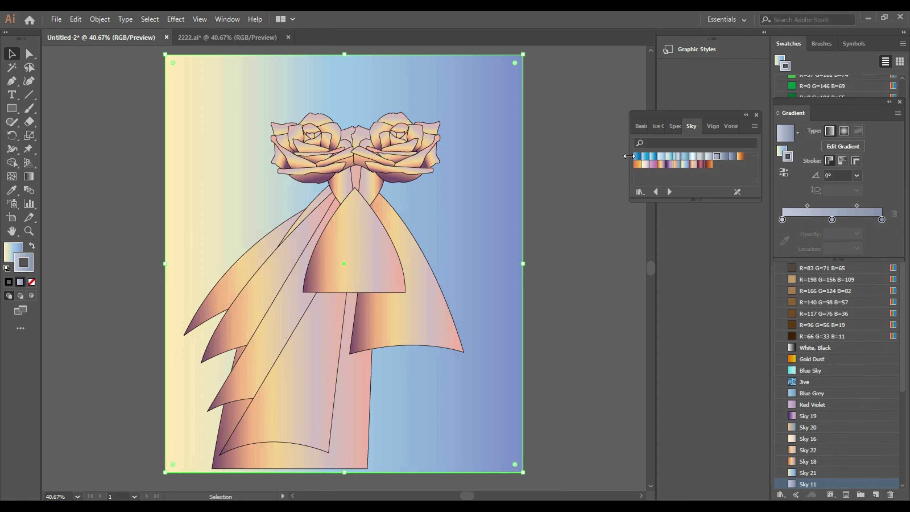
- Try the Sky 11, Sky 10, Sky 16, Sky 13 and Sky 1 gradients as the background rectangle's fill
left_click(17, 249)
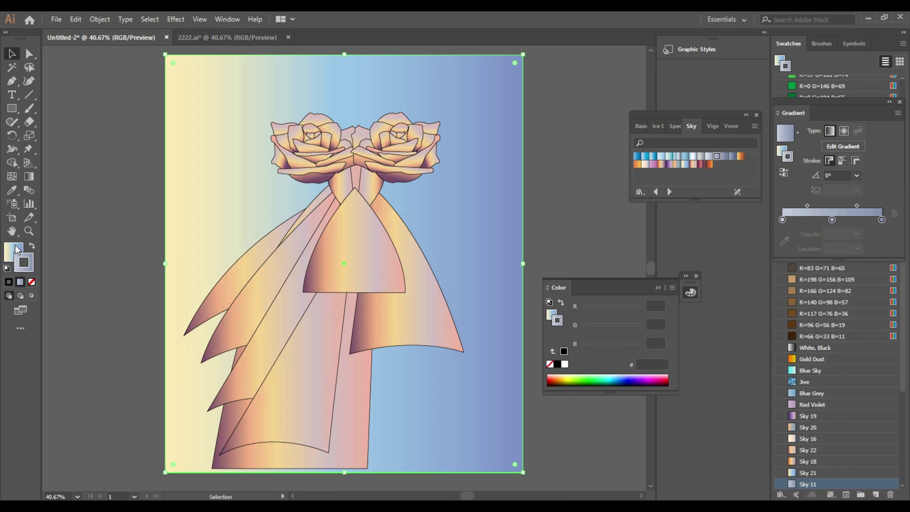
left_click(717, 157)
left_click(708, 157)
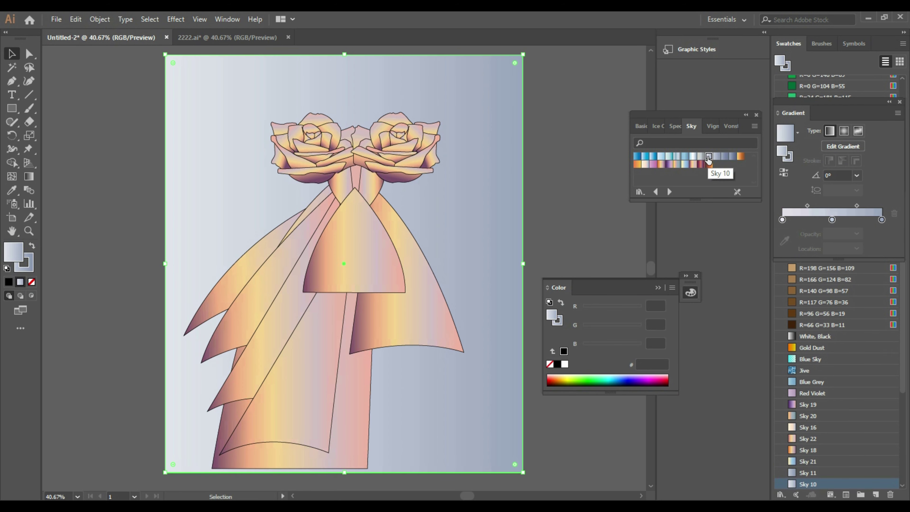
left_click(645, 165)
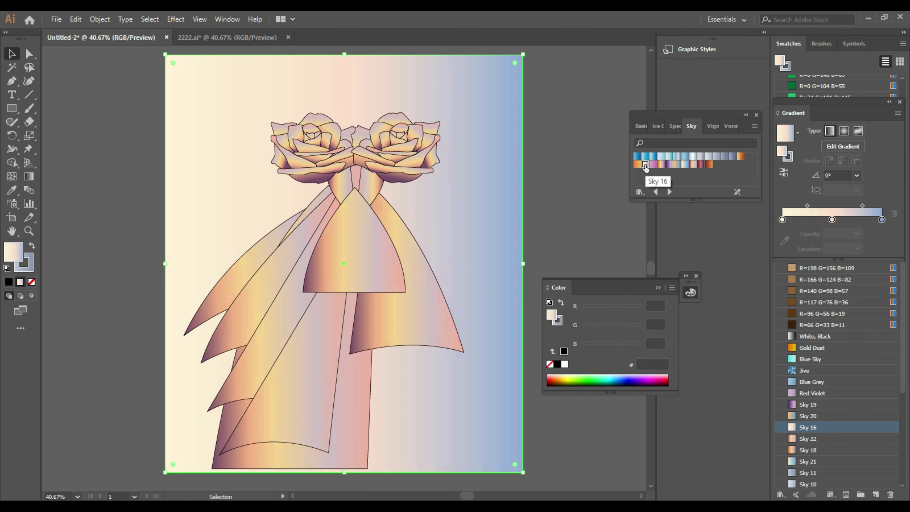
left_click(696, 276)
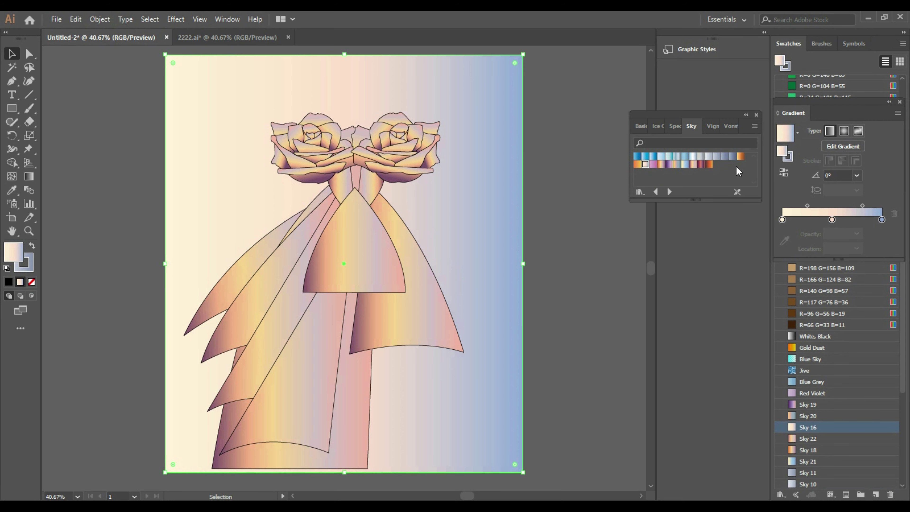
left_click(732, 157)
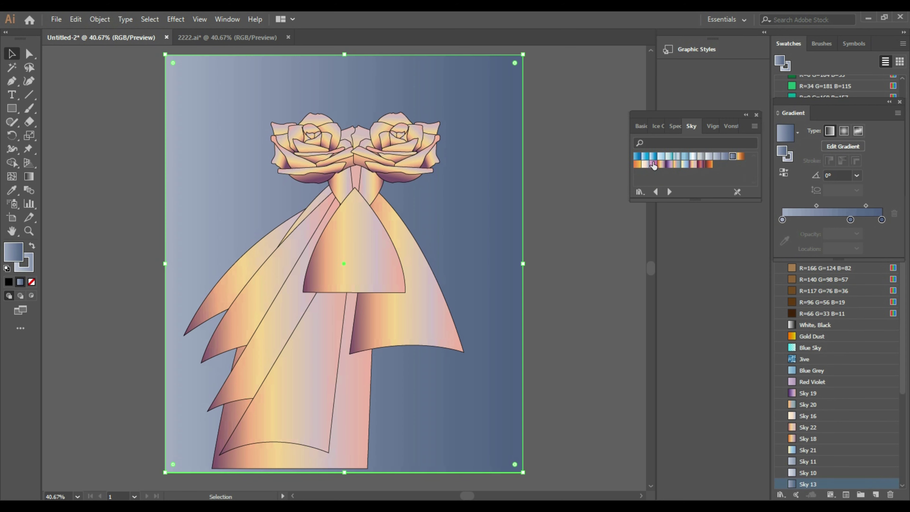
left_click(637, 156)
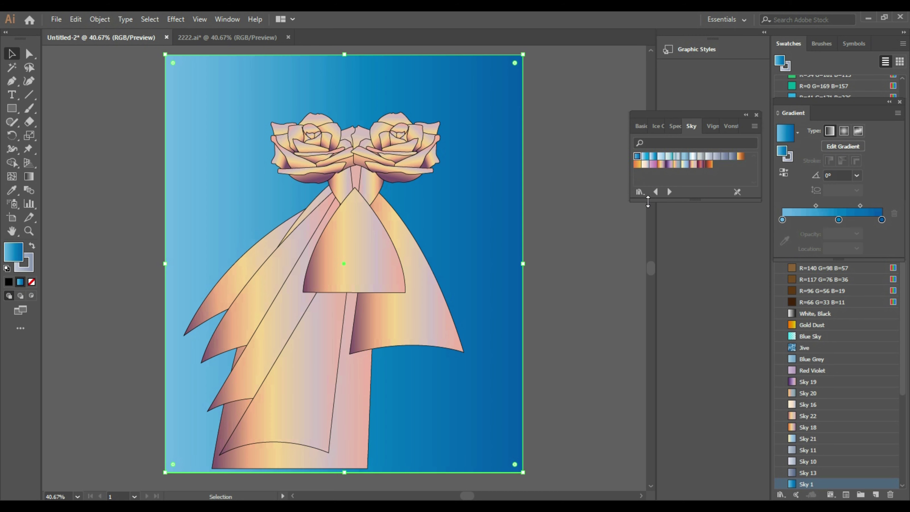
- Open the Vignettes gradient library and try the Cherry Wood, Tangerine, Silvertone, Tintype and Brass vignettes on the background rectangle
left_click(640, 192)
mouse_move(718, 305)
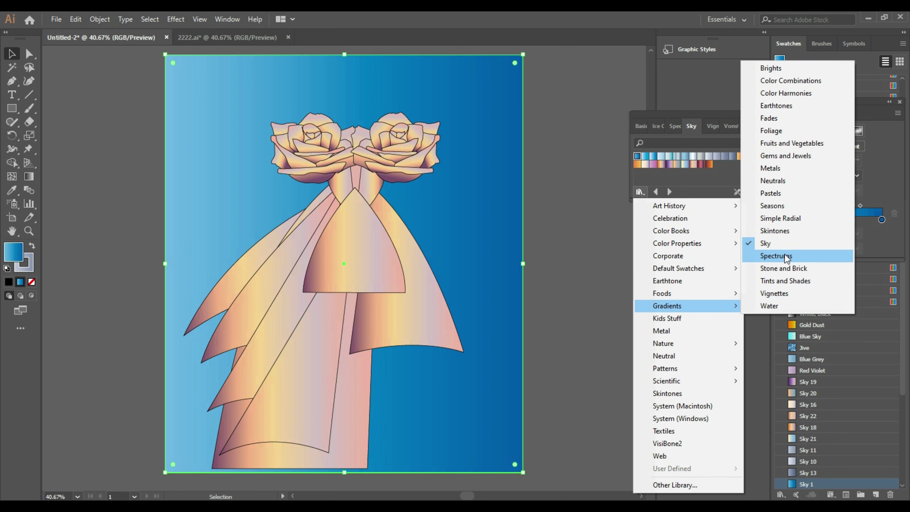
left_click(788, 294)
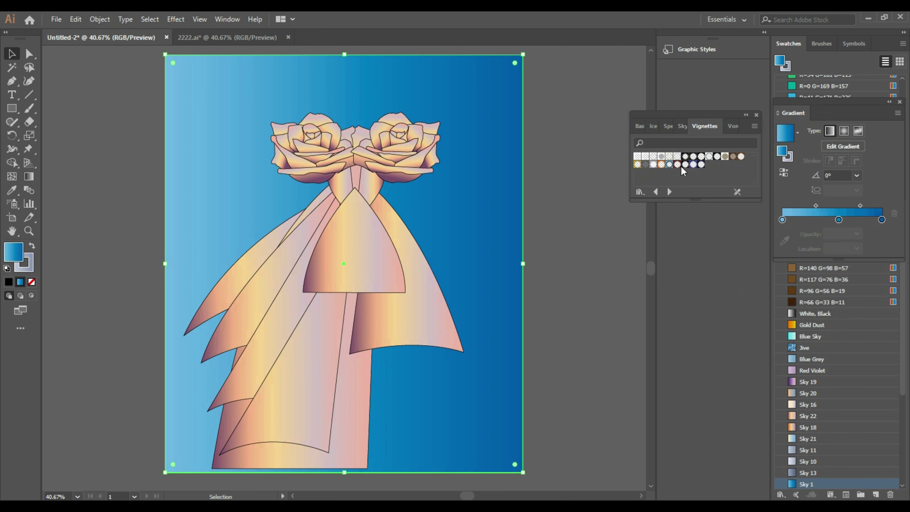
left_click(677, 165)
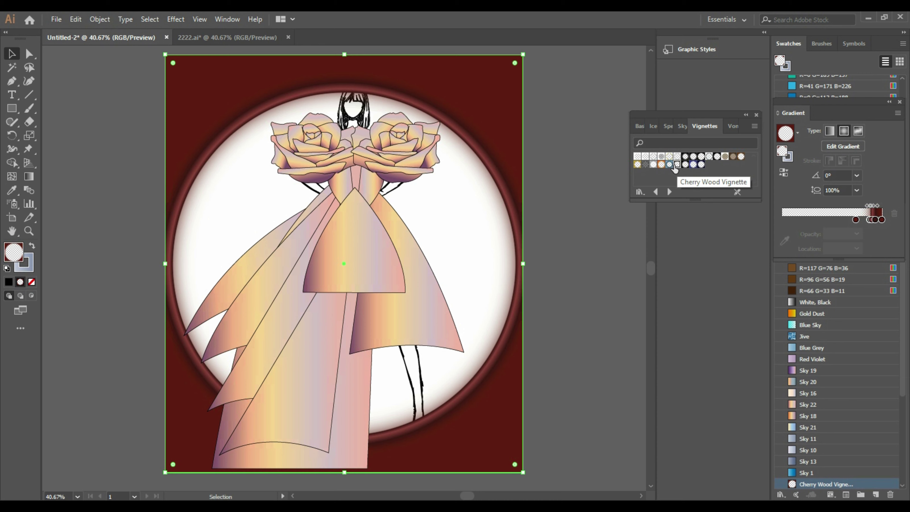
left_click(661, 164)
left_click(653, 165)
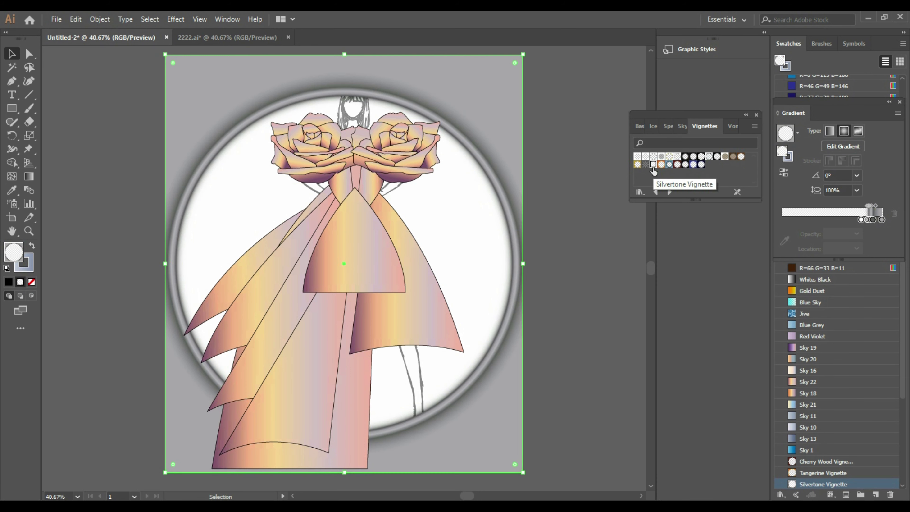
left_click(647, 165)
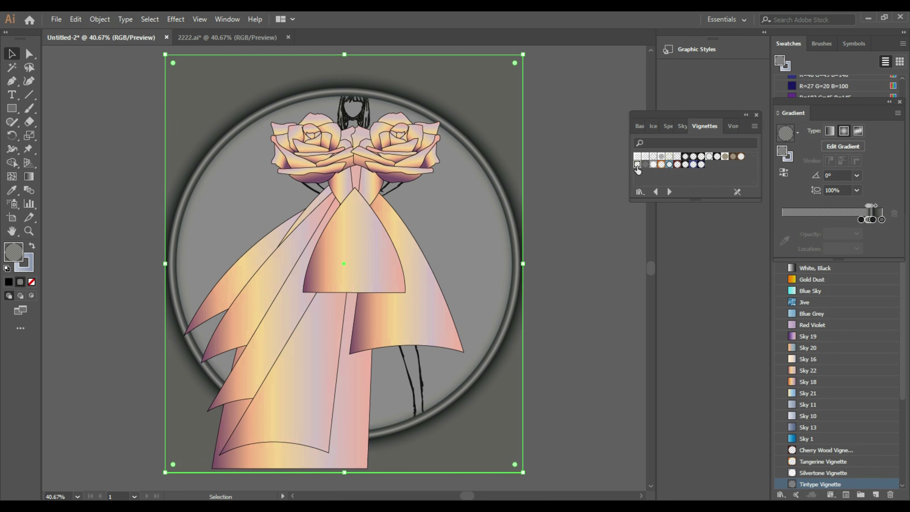
left_click(638, 165)
- Try the Blue Ring, Blue, Leather, Silver Ring, Sharp Black and Soft Black vignettes on the background rectangle
left_click(685, 164)
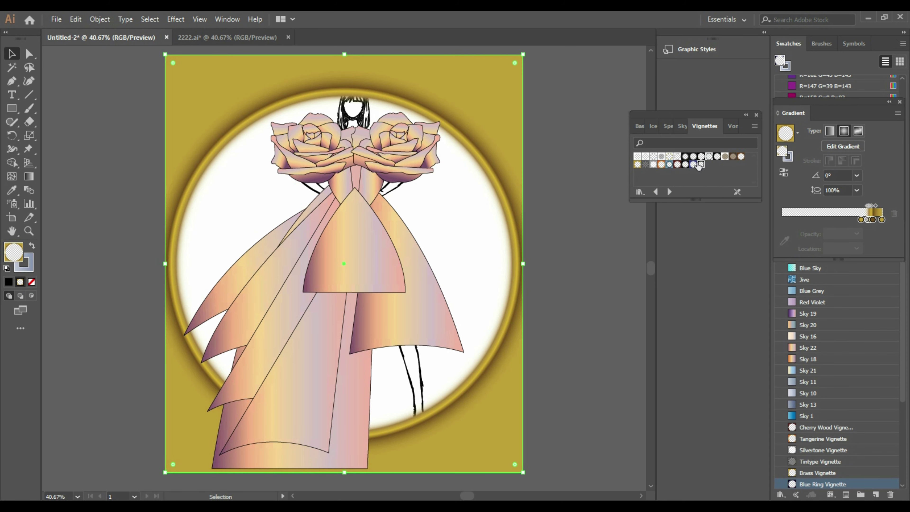
left_click(693, 165)
left_click(733, 157)
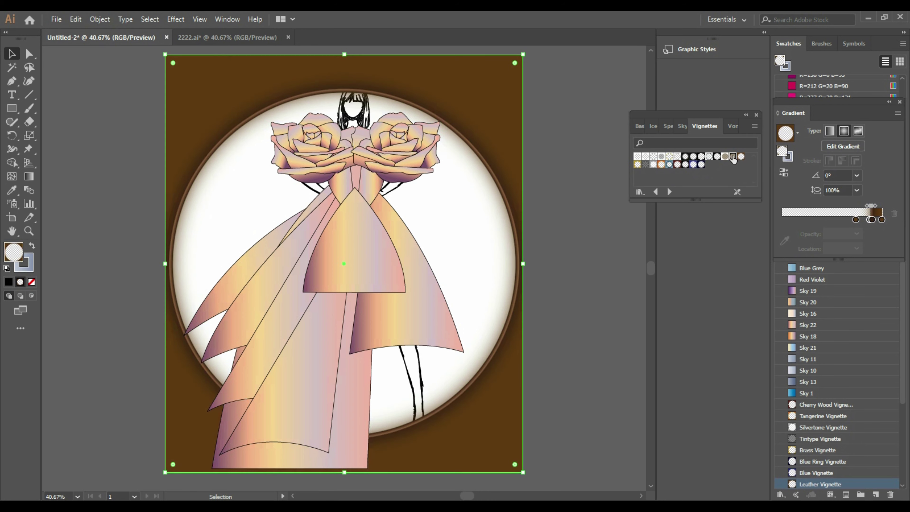
left_click(710, 156)
left_click(701, 156)
left_click(693, 156)
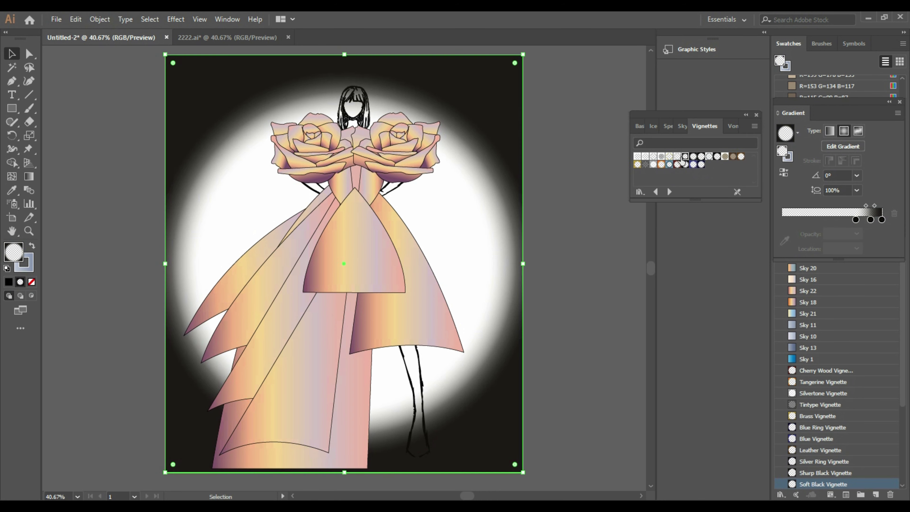
- Try the Super Soft Black, Gold Ring and White Border Grey vignettes, and fill the background rectangle with Beveled Glass
left_click(685, 156)
left_click(669, 157)
left_click(661, 156)
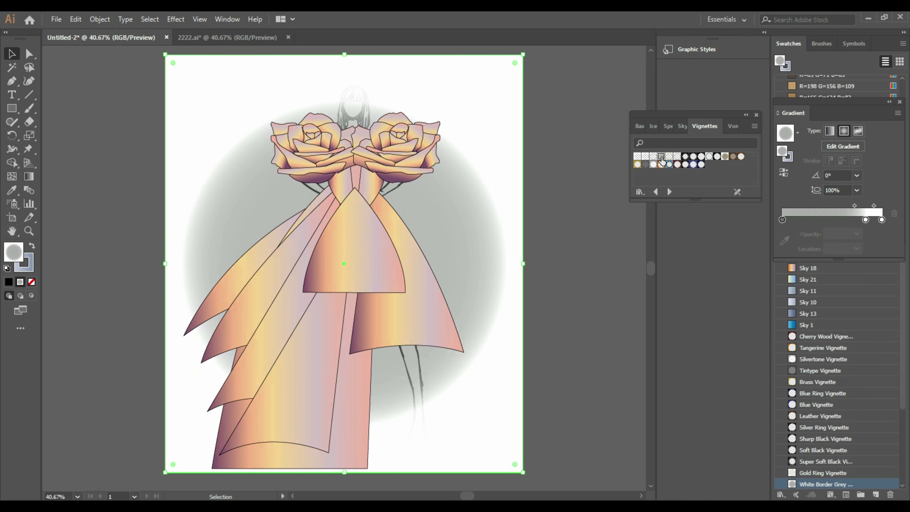
left_click(677, 157)
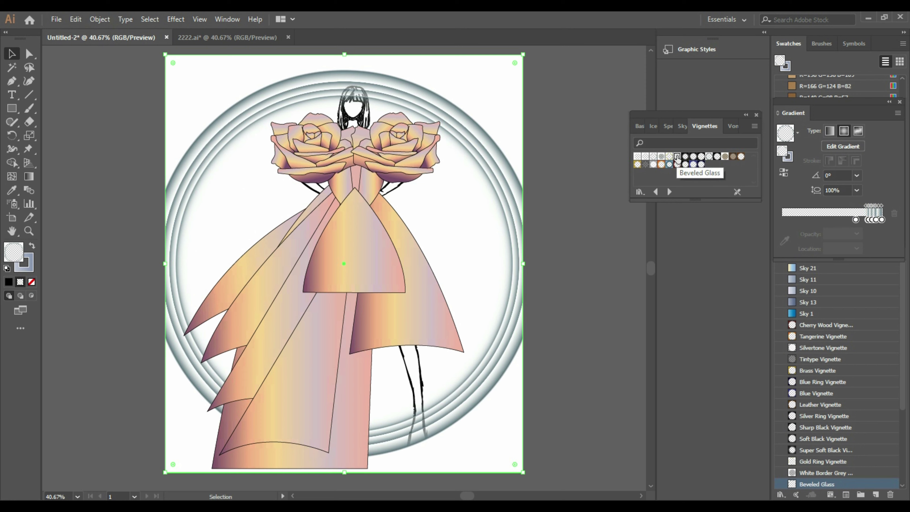
left_click(603, 166)
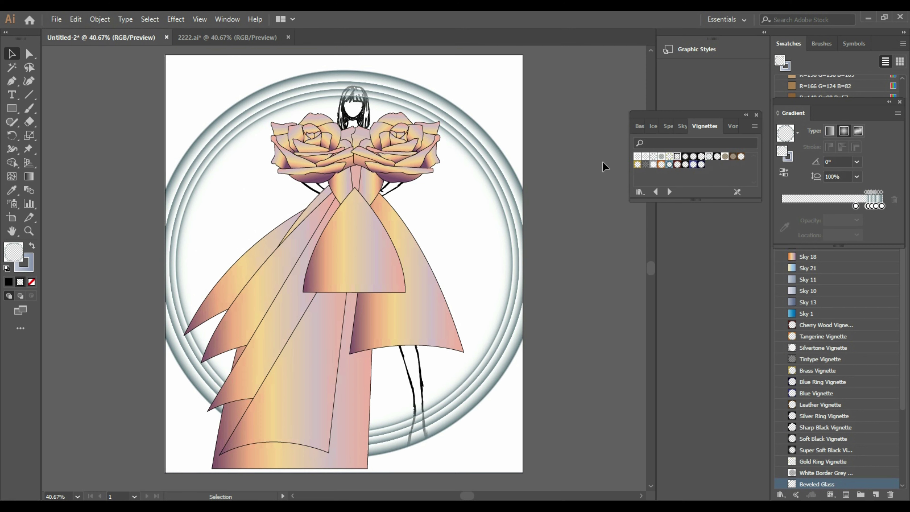
- Try to send the Beveled Glass background rectangle to the back, behind the figure sketch and gown
left_click(384, 302)
left_click(506, 362)
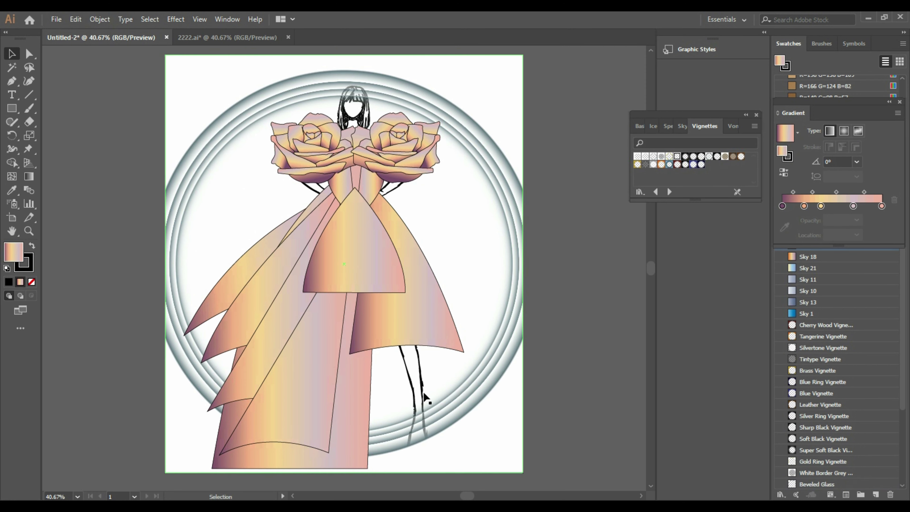
right_click(447, 397)
mouse_move(520, 340)
left_click(609, 377)
left_click(570, 414)
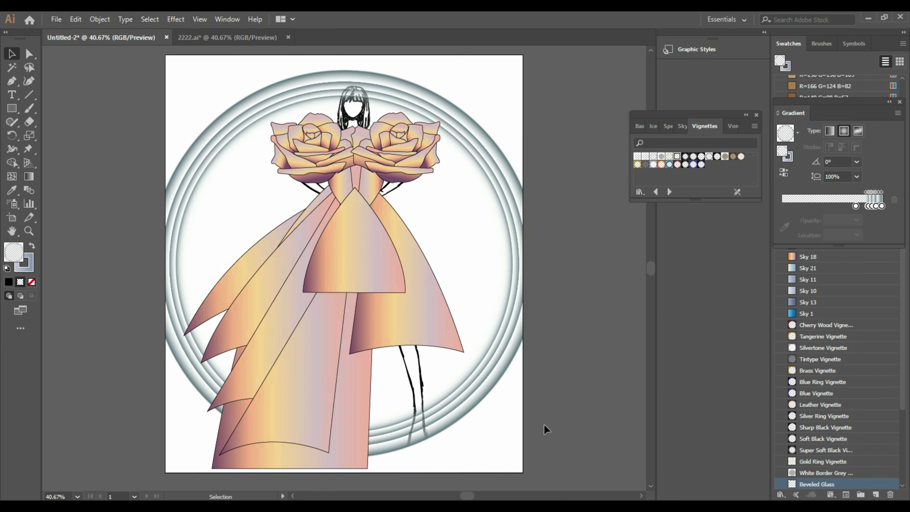
left_click(463, 410)
right_click(422, 399)
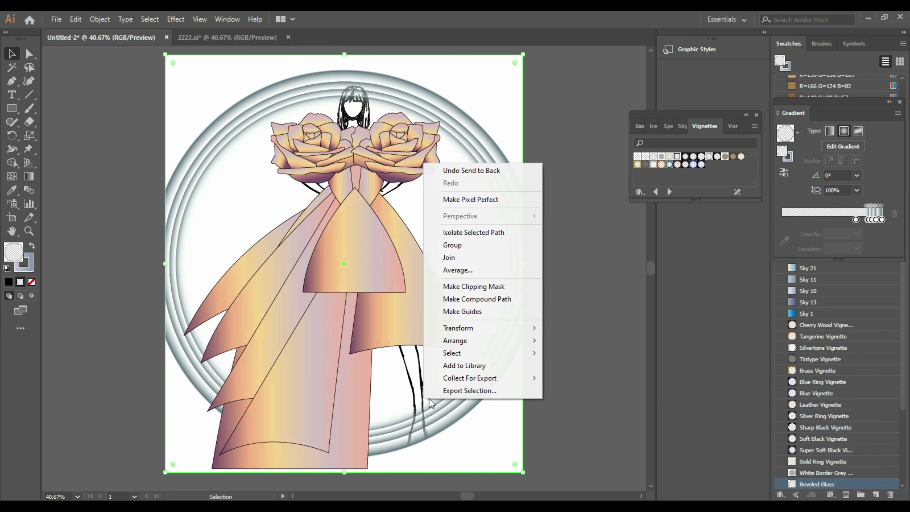
mouse_move(525, 339)
left_click(596, 378)
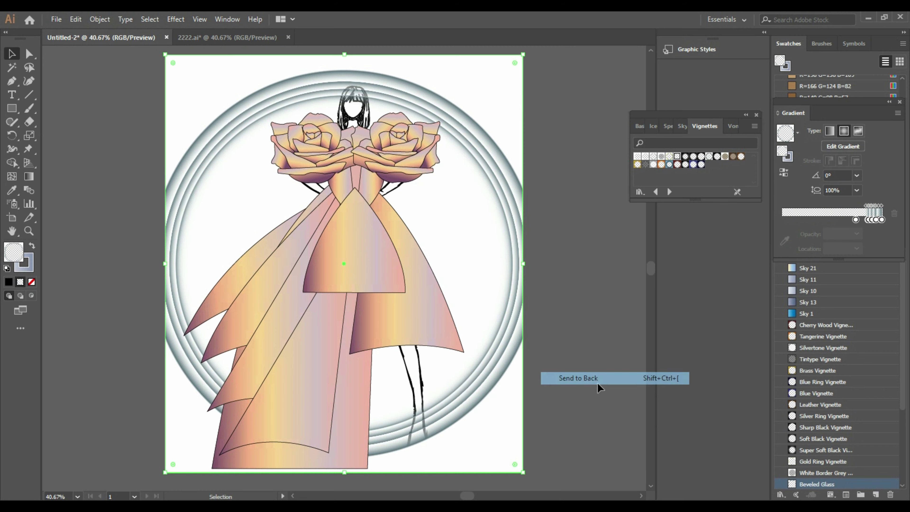
left_click(565, 372)
left_click(209, 162)
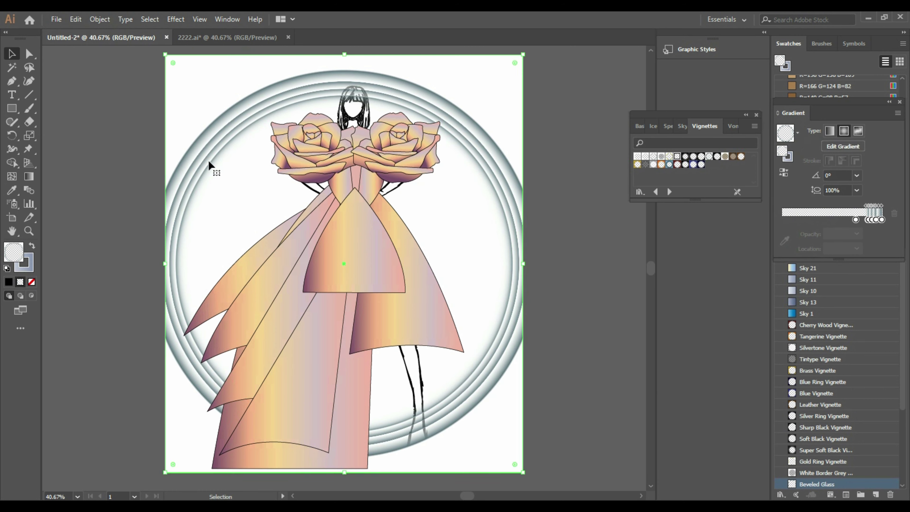
right_click(209, 163)
mouse_move(298, 340)
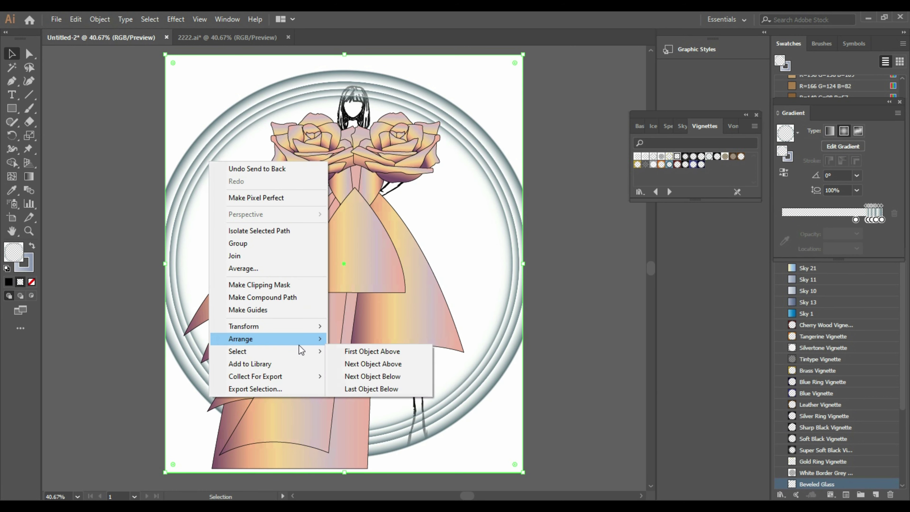
left_click(380, 377)
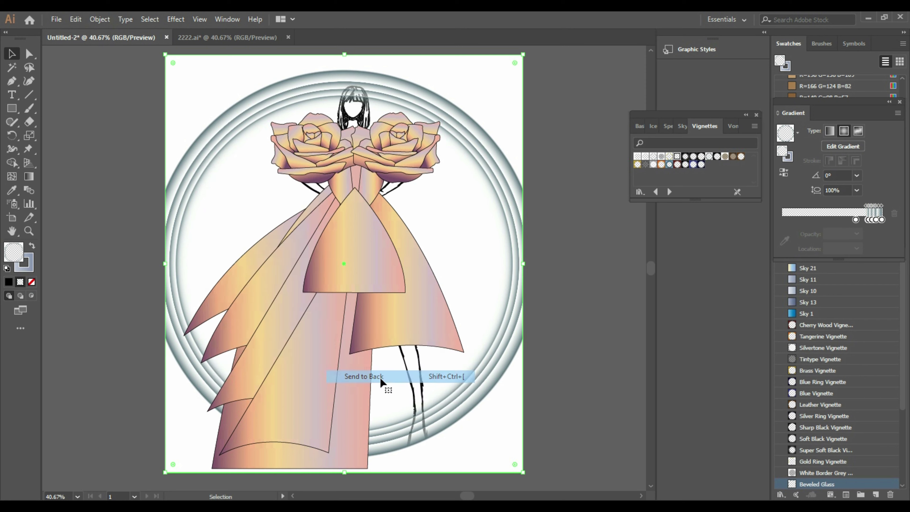
- Move the Beveled Glass background rectangle off the artboard, to the left of the figure
left_click(357, 410)
left_click(328, 104)
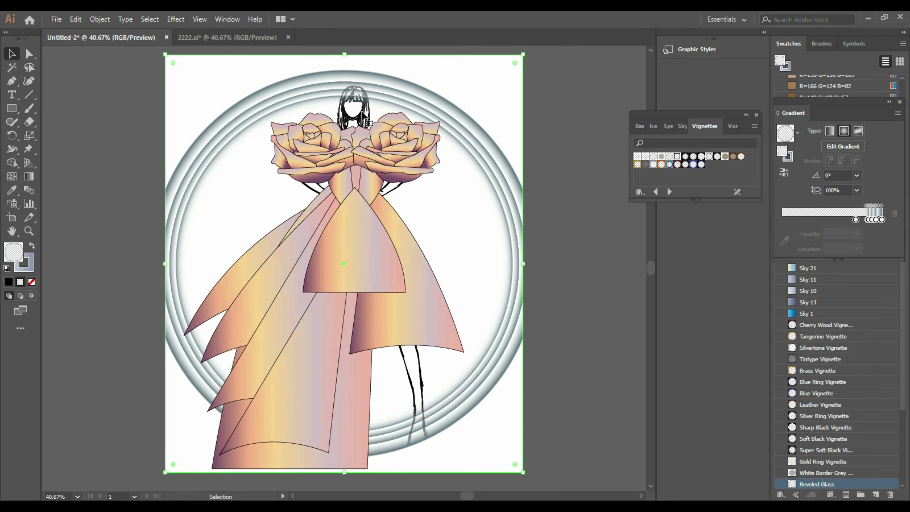
left_click_drag(428, 369, 149, 238)
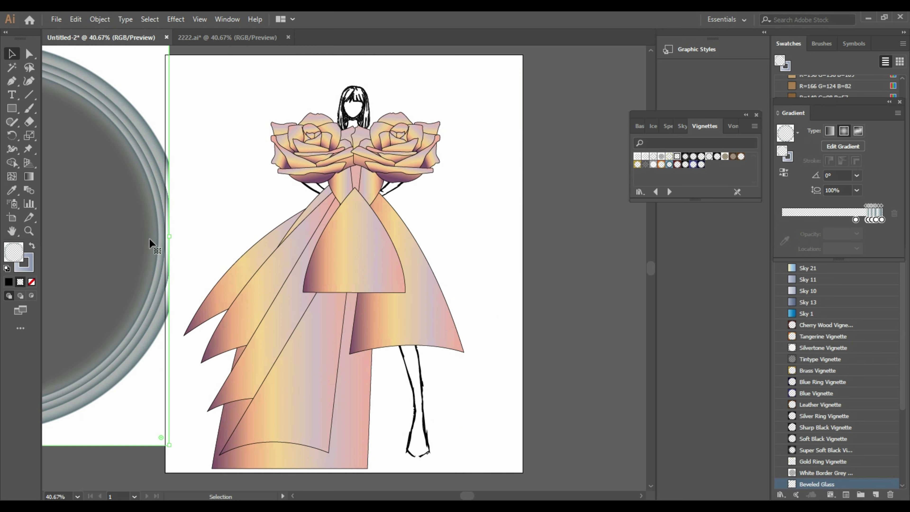
- Group the figure sketch with the layered gown panels, leaving out the roses and the front skirt
left_click(357, 106)
right_click(351, 108)
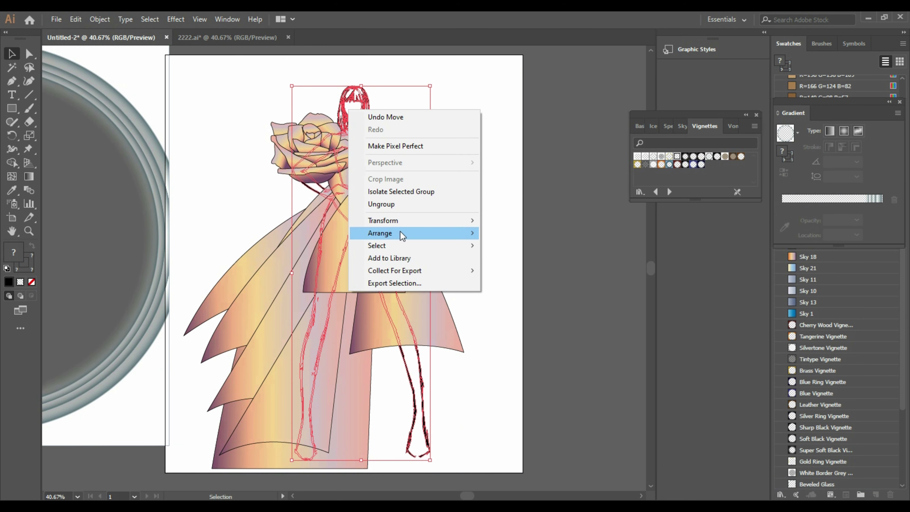
key("Escape")
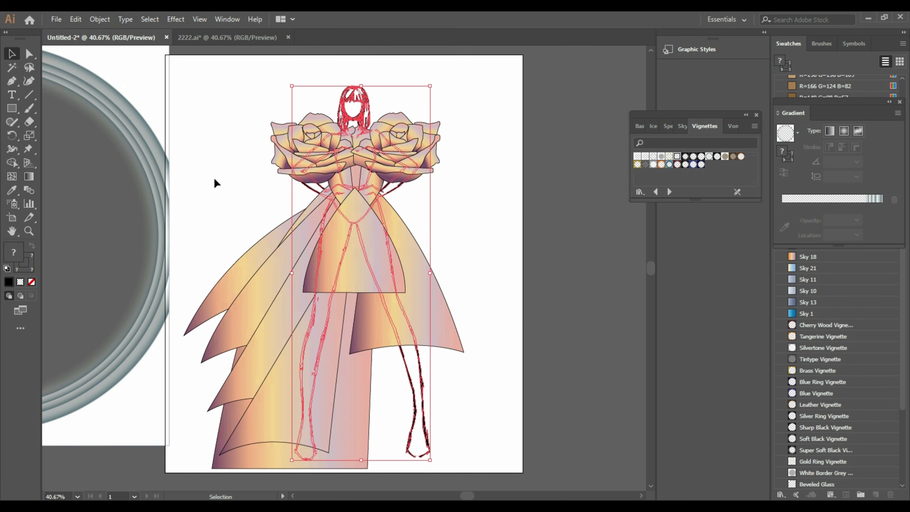
left_click(315, 134, "shift")
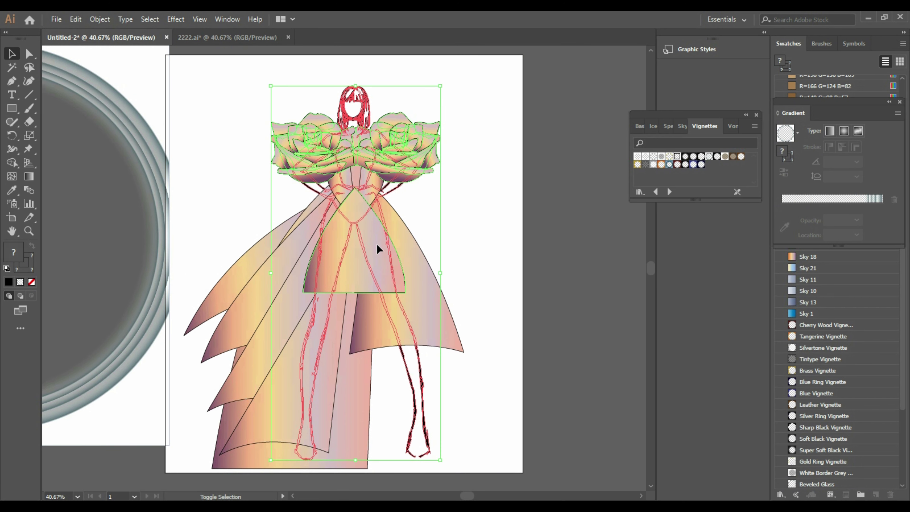
left_click(372, 197)
mouse_move(478, 451)
left_mouse_down()
mouse_move(392, 437)
mouse_move(260, 193)
left_mouse_up()
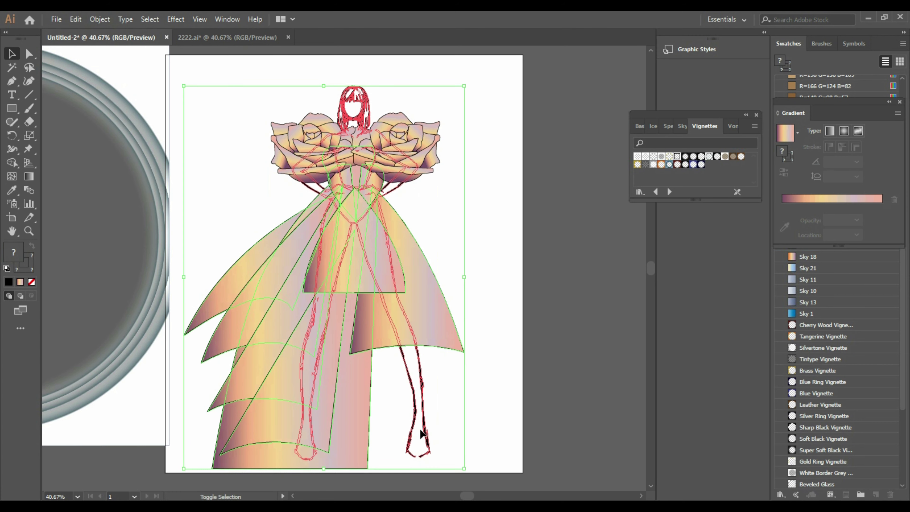
right_click(428, 429)
left_click(478, 327)
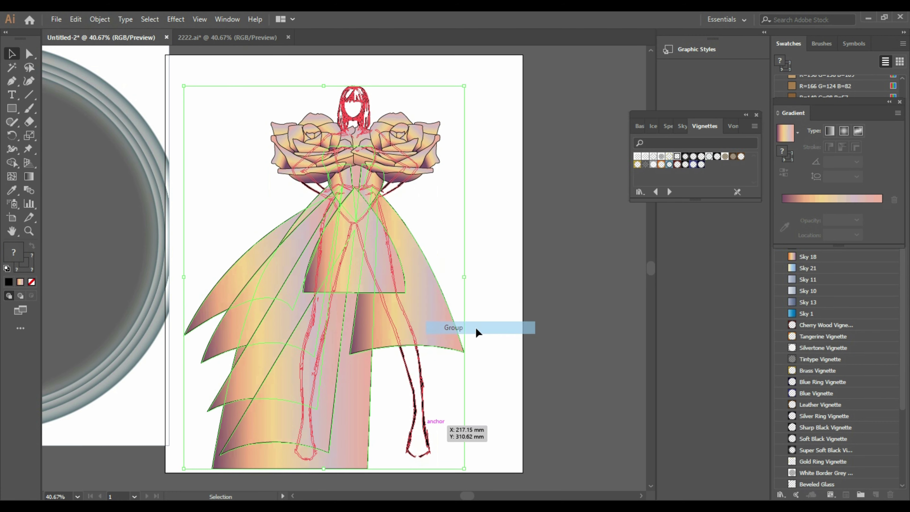
- Group the sketch-and-panels group together with the front skirt and the rose shoulders
left_click(448, 251)
left_click_drag(420, 155, 408, 156)
left_click(381, 248, "shift")
left_click(312, 143, "shift")
right_click(312, 143)
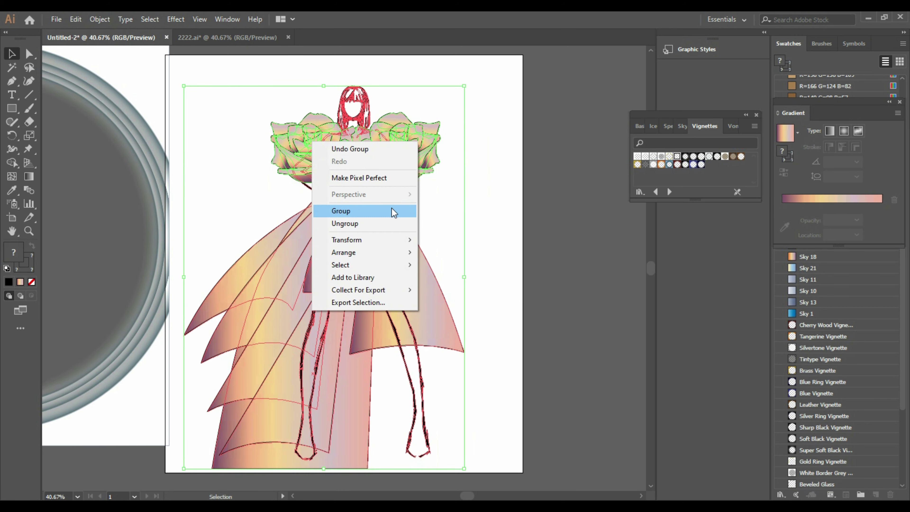
left_click(392, 211)
- Move the Beveled Glass background rectangle back over the artboard and send it to the back, behind the grouped figure
left_click_drag(391, 211, 478, 219)
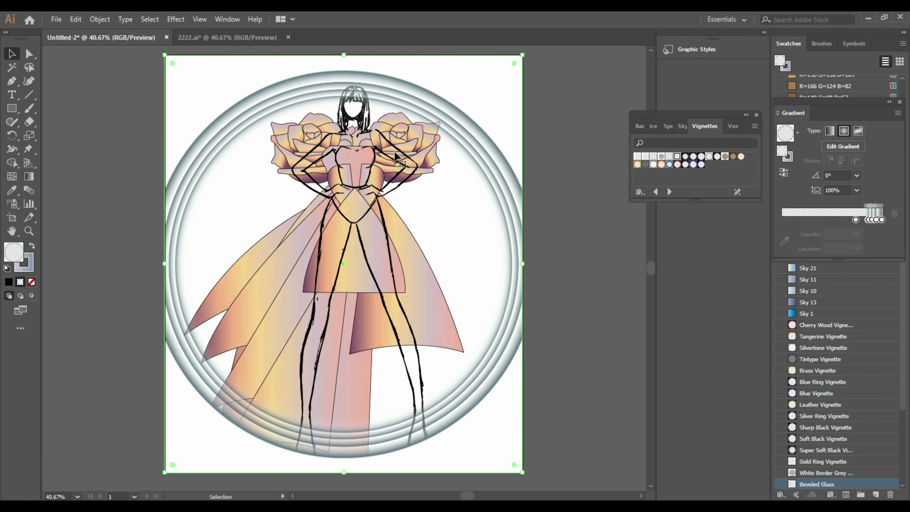
right_click(498, 112)
mouse_move(597, 237)
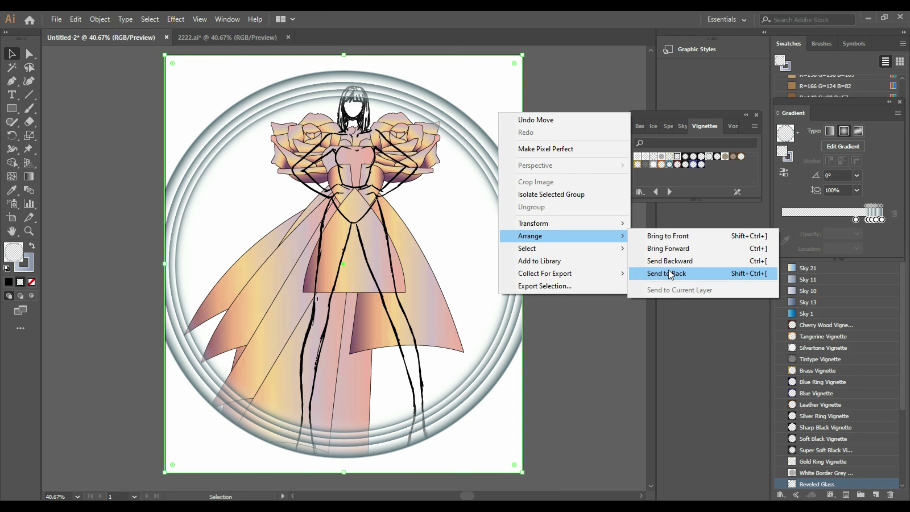
left_click(669, 275)
- Ungroup the whole illustration and send the group of figure sketch and layered gown panels to the back
left_click(435, 319)
right_click(436, 319)
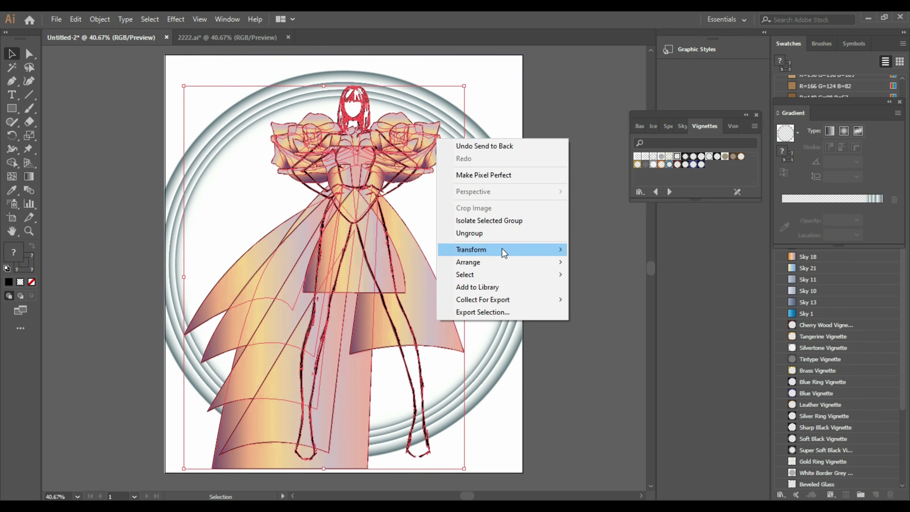
left_click(510, 234)
left_click(422, 407)
right_click(422, 407)
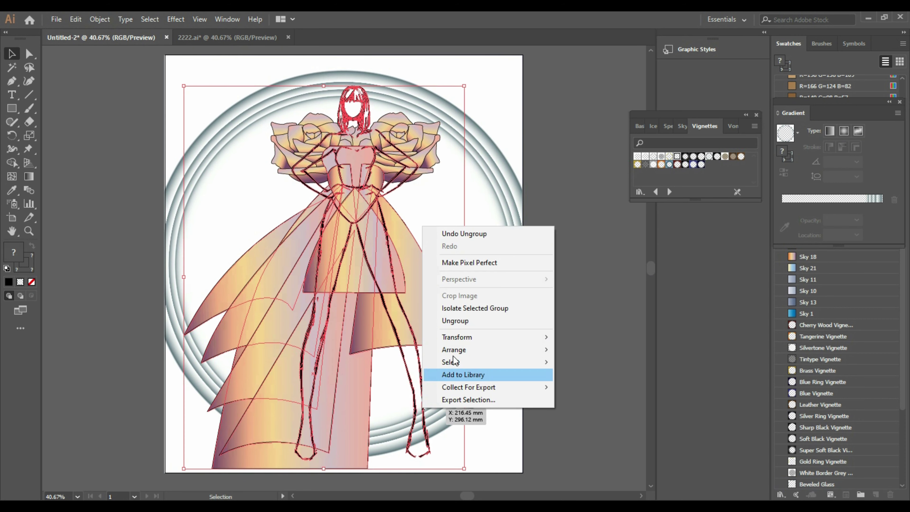
mouse_move(479, 350)
left_click(585, 386)
left_click(570, 386)
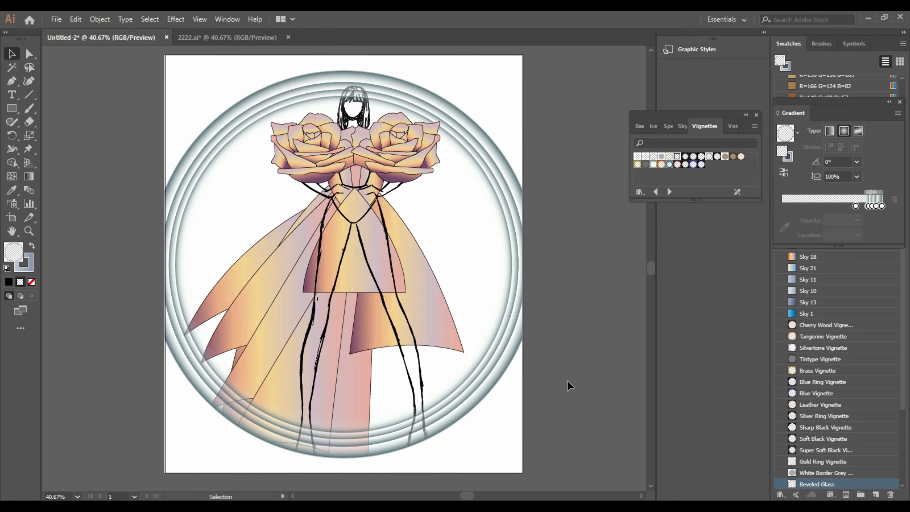
- Send the Beveled Glass background rectangle to the back, behind the sketch-and-panels group
left_click(493, 380)
right_click(493, 381)
mouse_move(574, 322)
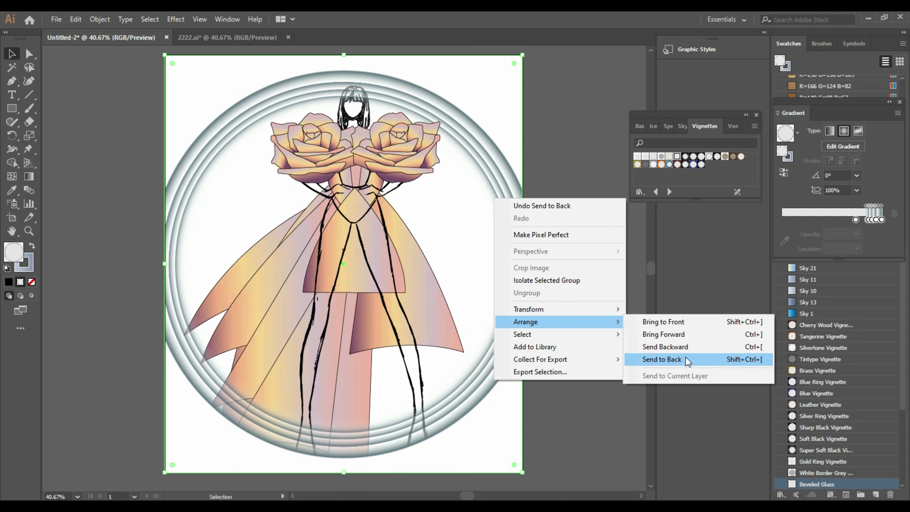
left_click(688, 360)
left_click(547, 380)
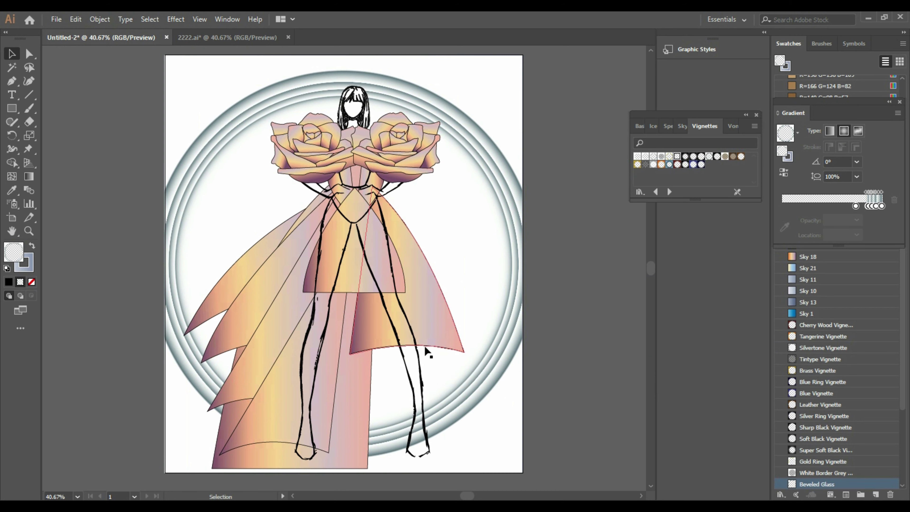
- Ungroup the figure sketch from the layered gown panels
left_click(421, 369)
right_click(422, 369)
mouse_move(486, 309)
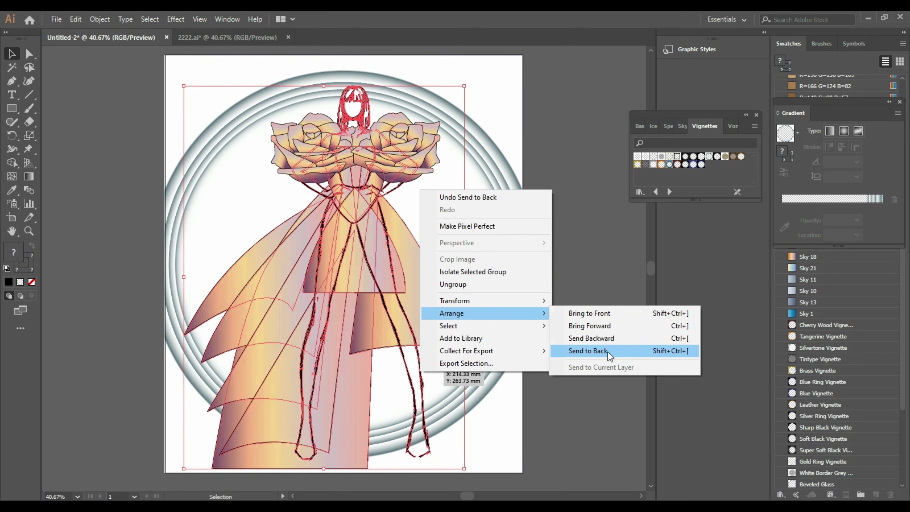
left_click(566, 336)
left_click(566, 334)
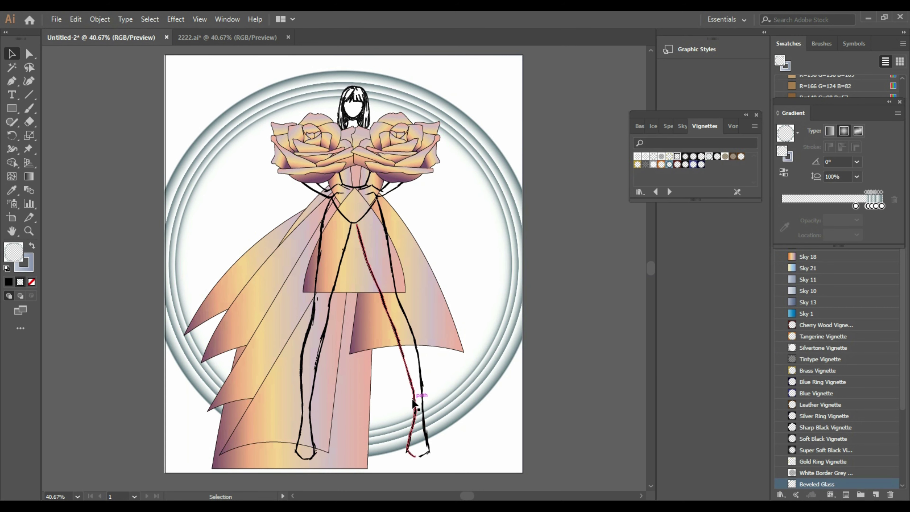
- Send the figure sketch alone to the back, behind the gown
left_click(420, 395)
right_click(421, 395)
mouse_move(512, 341)
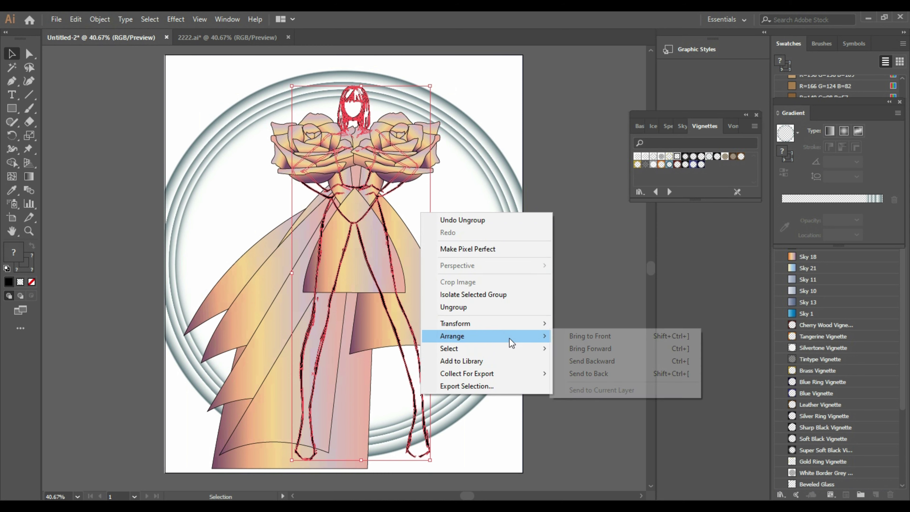
left_click(586, 374)
left_click(581, 369)
- Send the Beveled Glass background rectangle to the back, behind the figure sketch
right_click(512, 369)
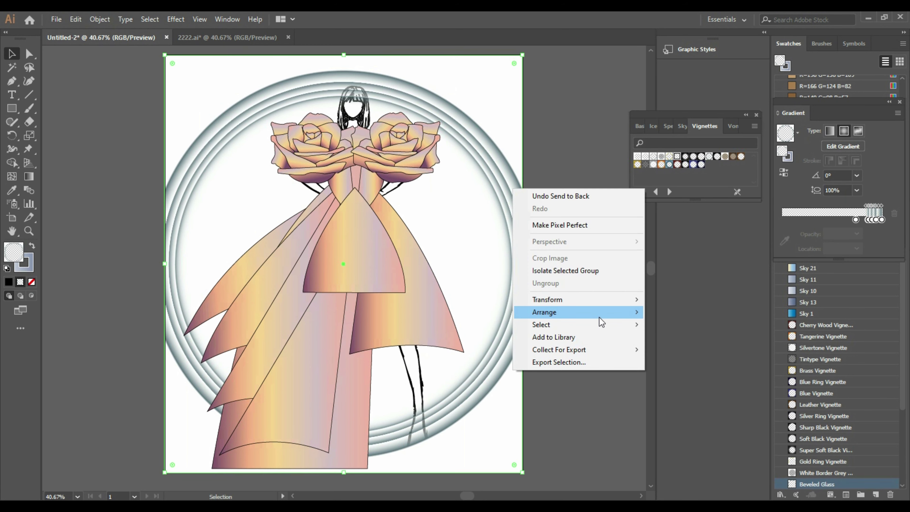
mouse_move(599, 312)
left_click(683, 351)
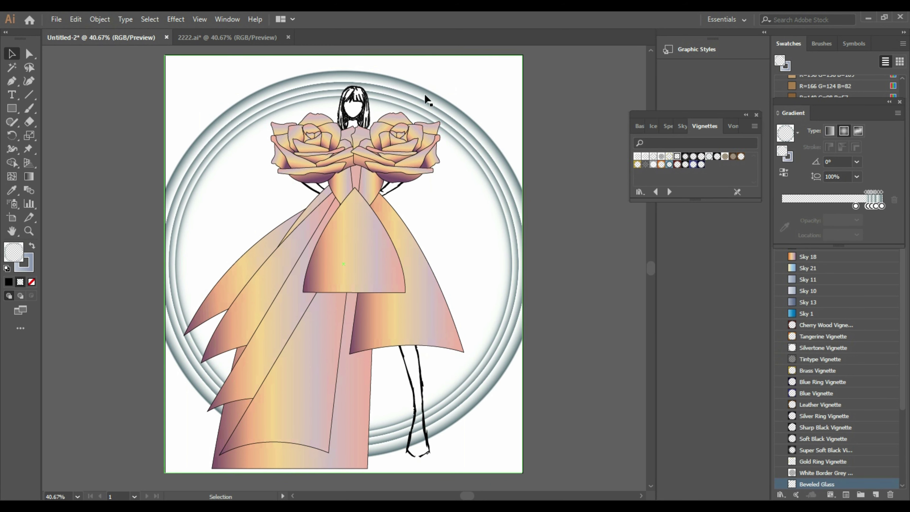